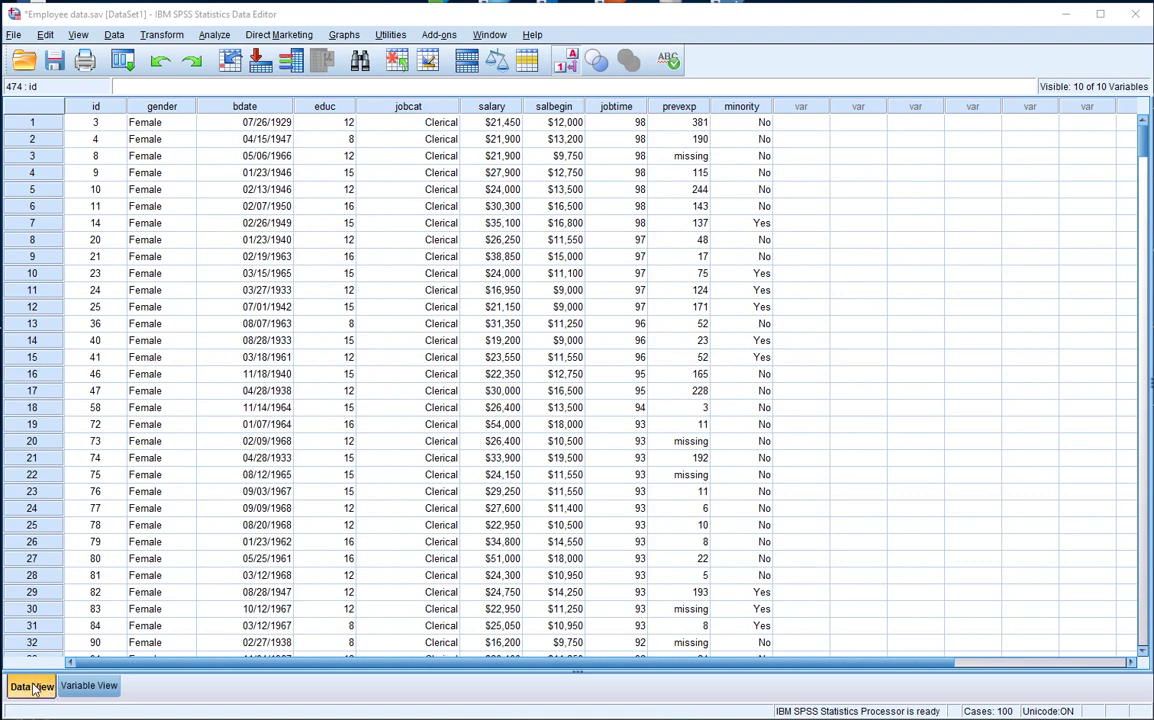
- Check the variable definitions, then select the salary, gender and jobcat columns in the data grid
click(89, 687)
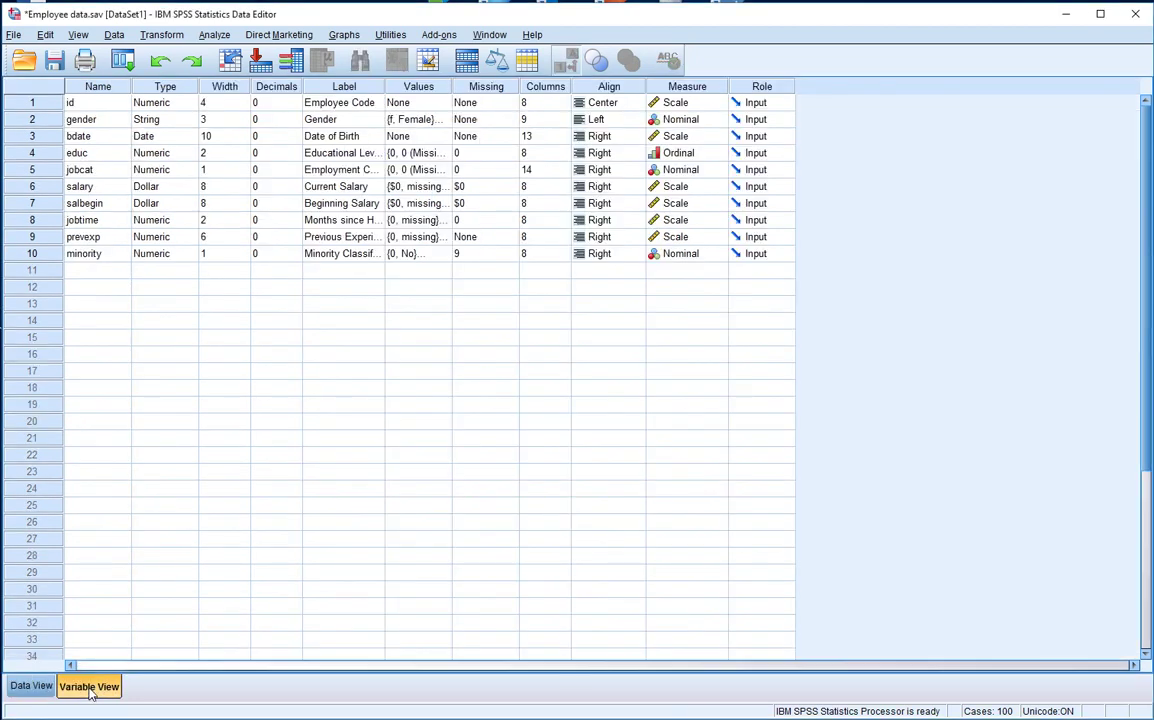
click(32, 687)
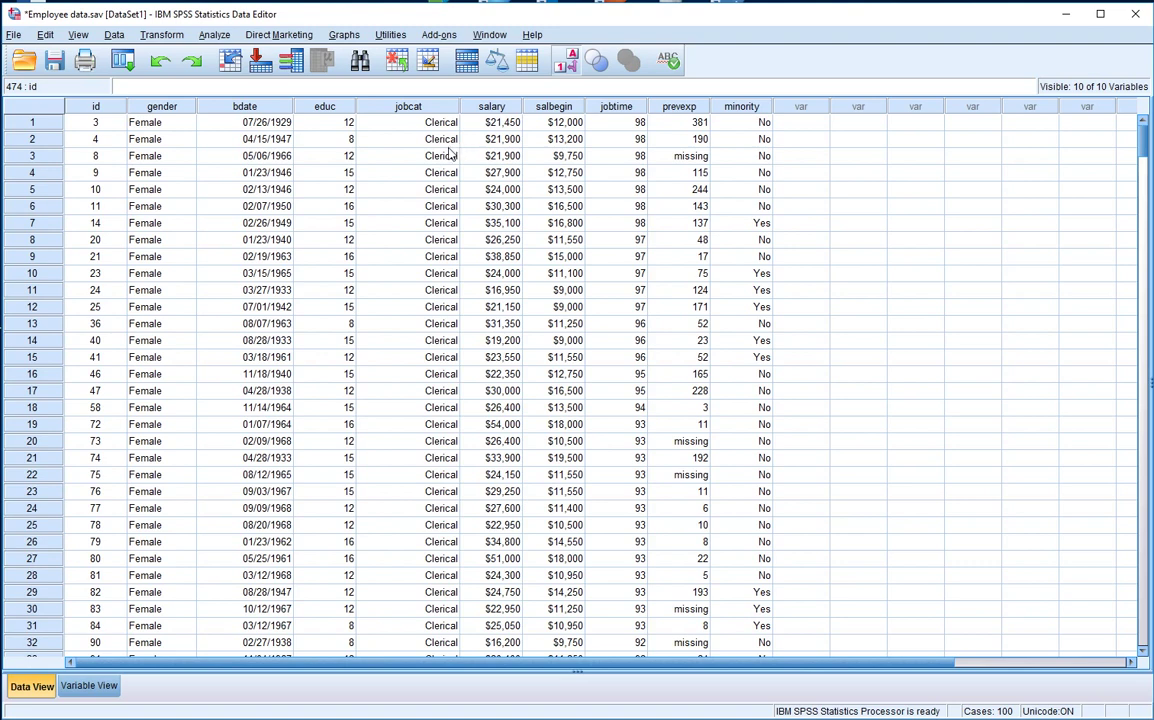
click(512, 107)
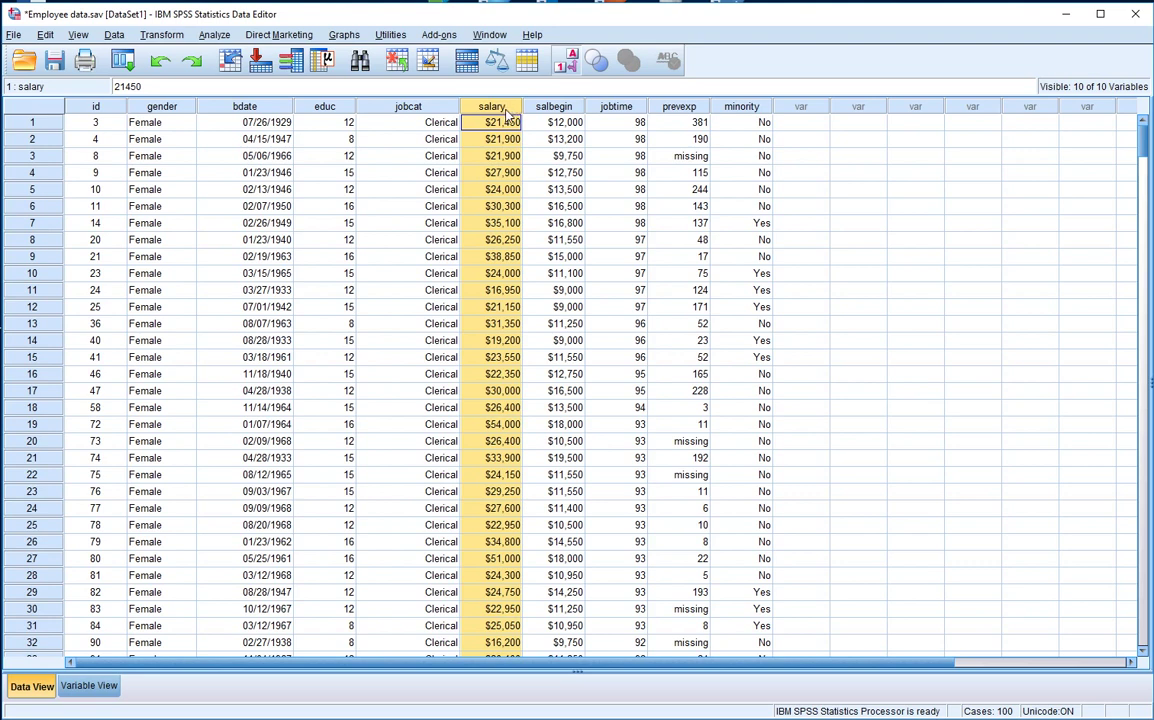
click(152, 108)
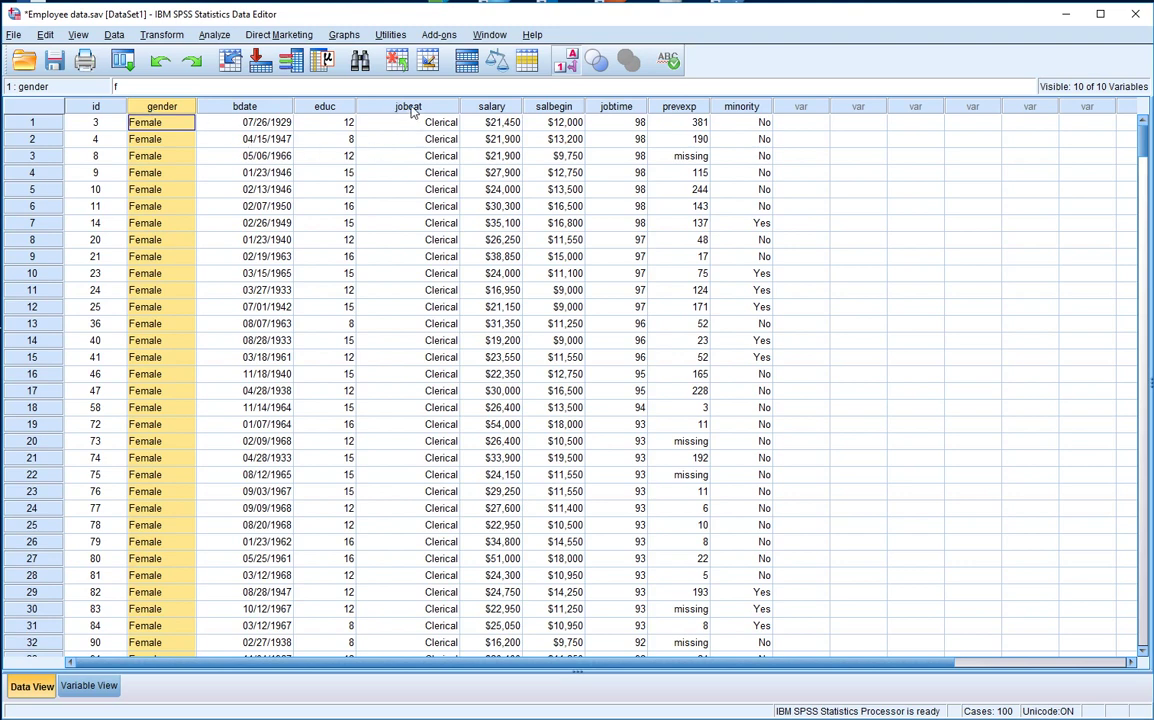
click(16, 137)
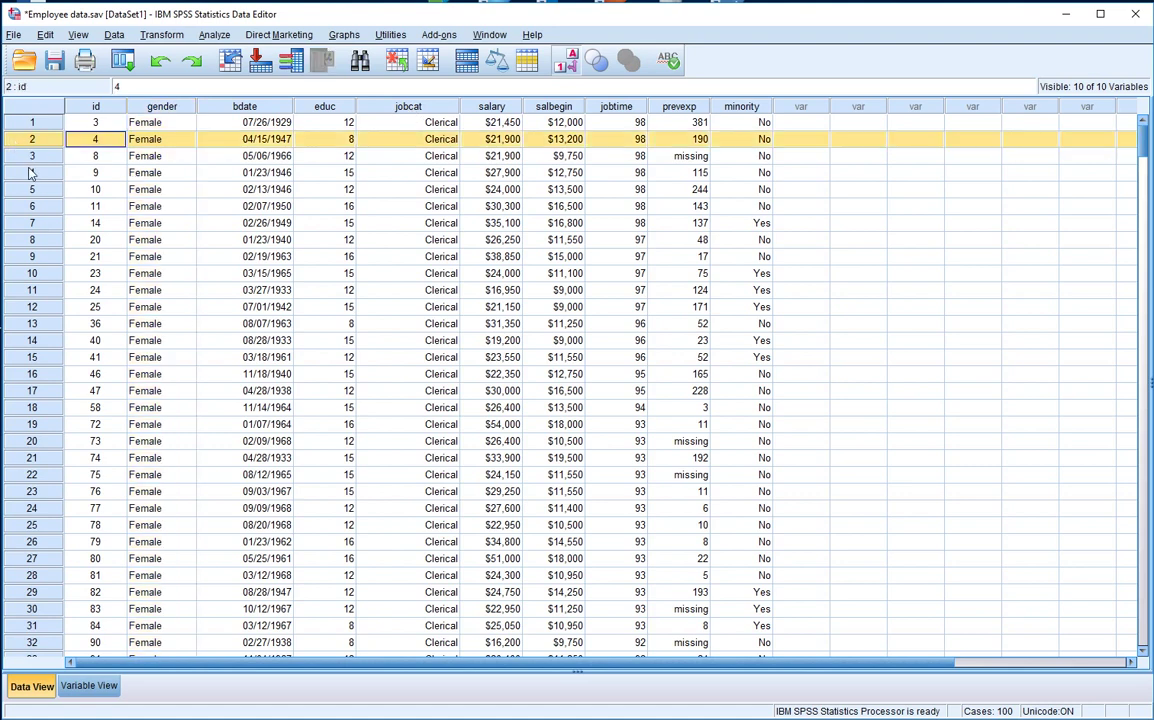
click(29, 172)
click(400, 108)
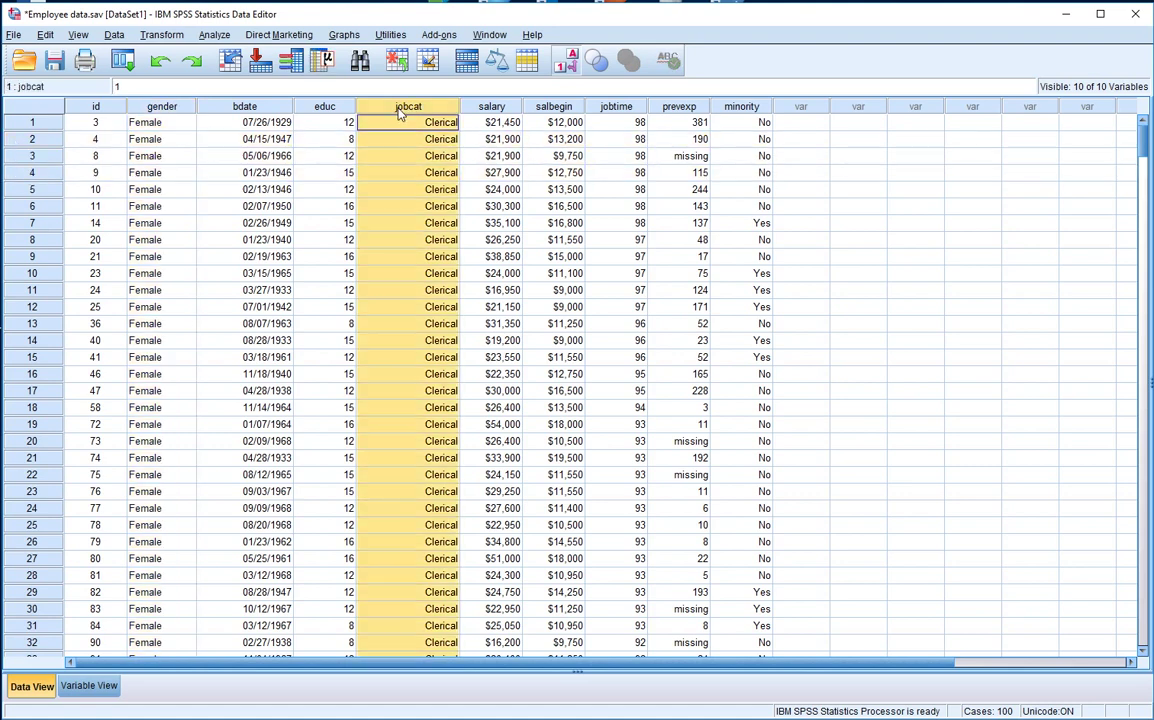
click(491, 106)
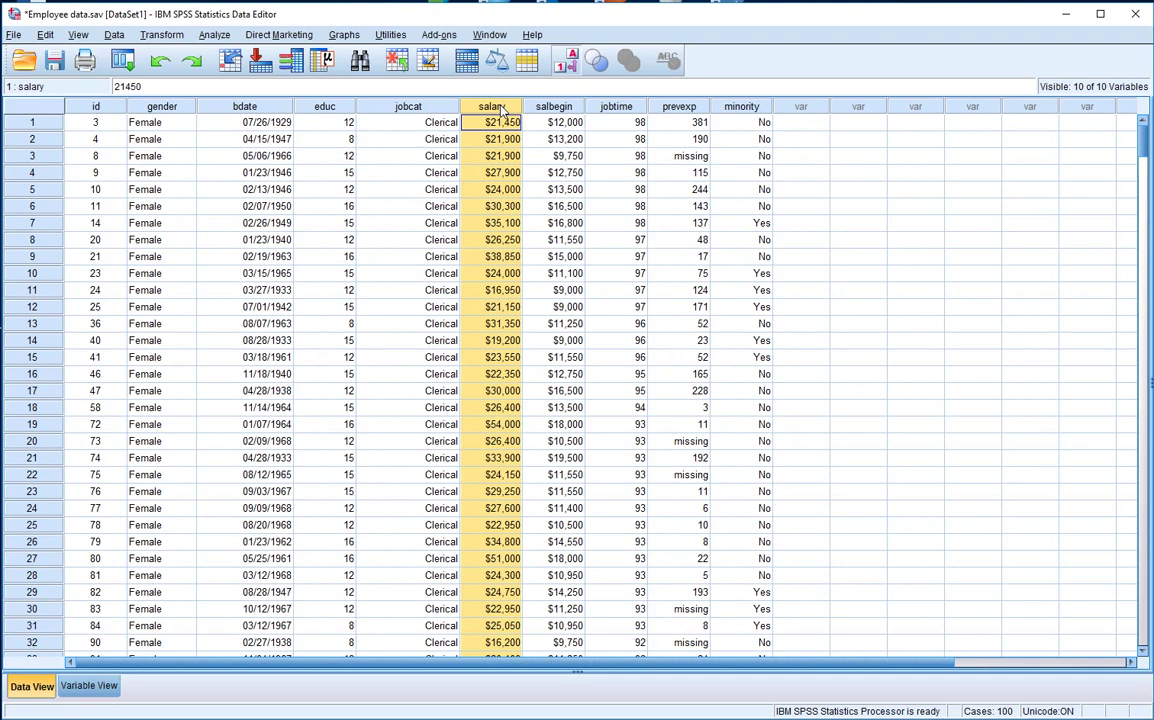
click(172, 111)
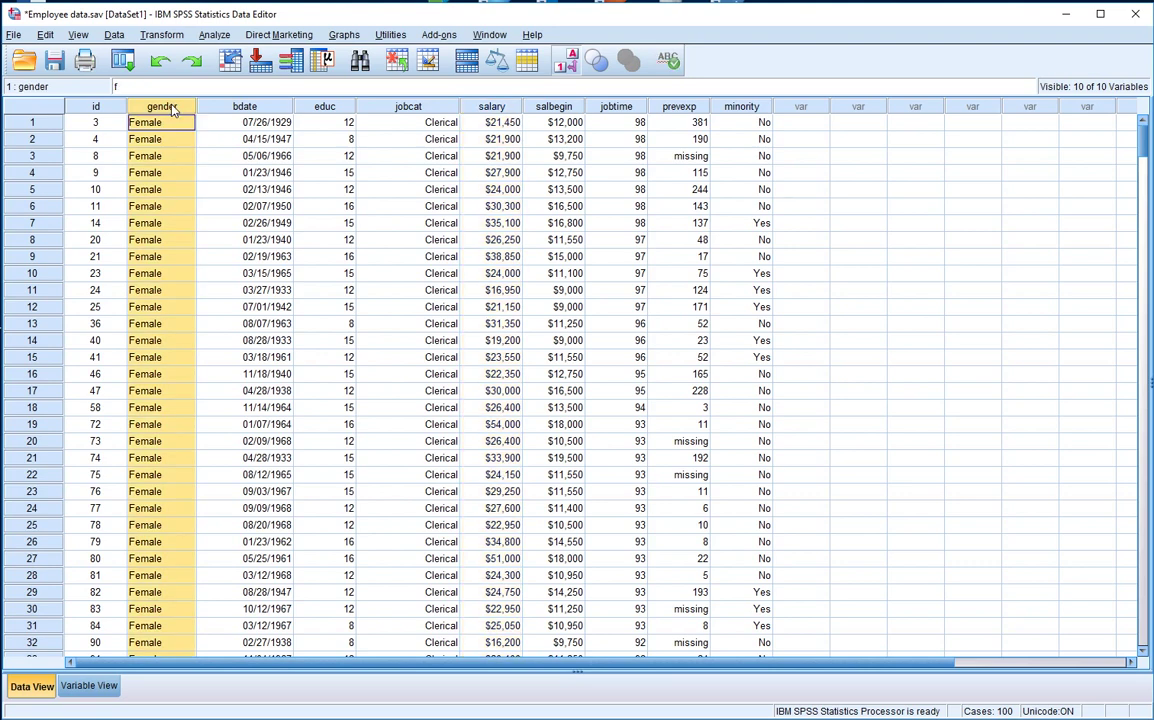
click(430, 111)
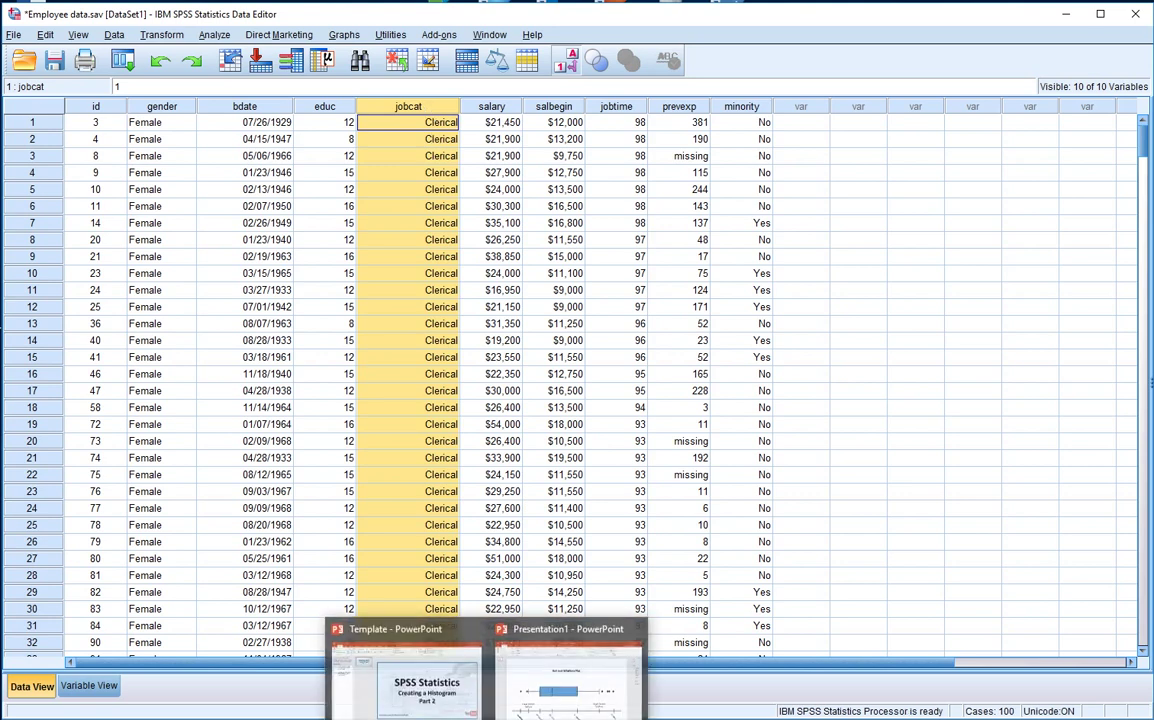
- In Presentation1, change the rotated '2nd Quartile' label to '1st Quartile' with superscript 'st'
click(525, 625)
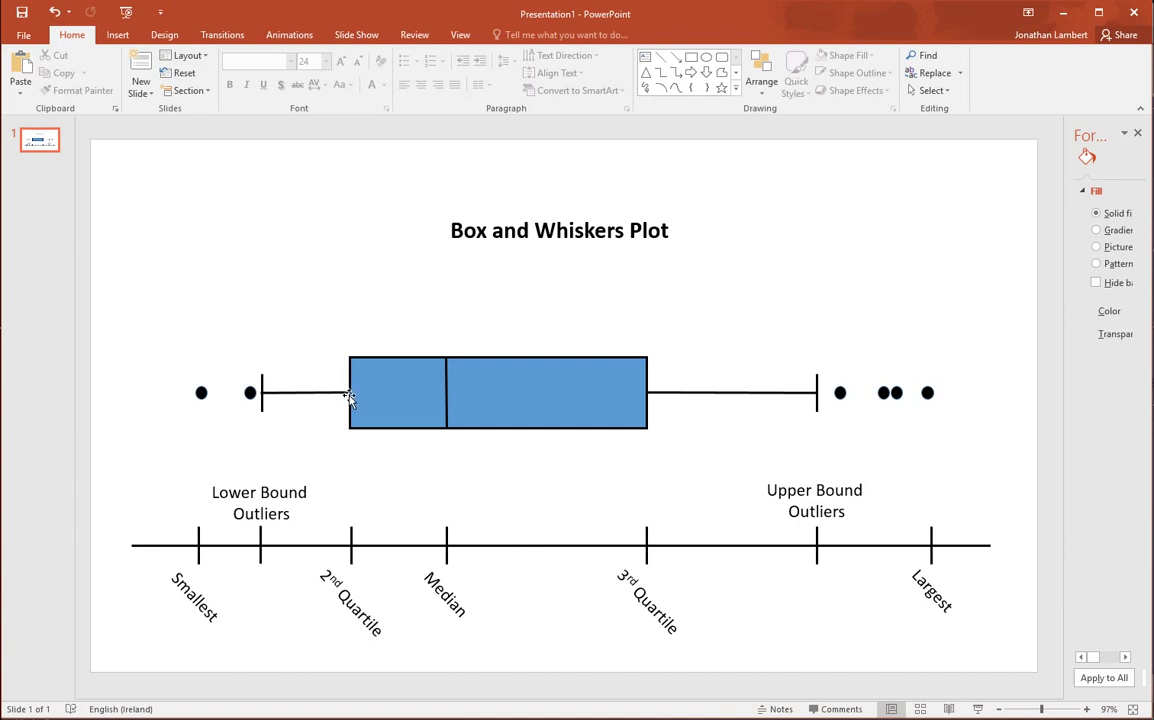
click(345, 596)
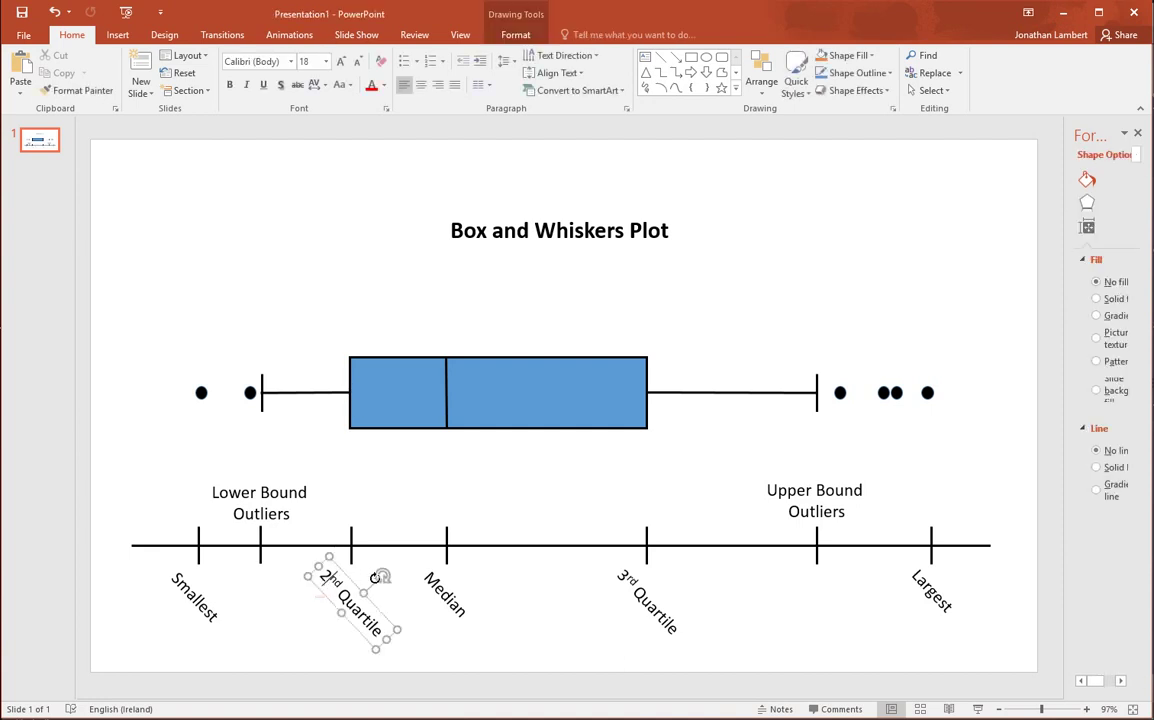
double_click(326, 579)
key(BackSpace)
text(1st)
key(shift+Left)
key(shift+Left)
key(ctrl+shift+equal)
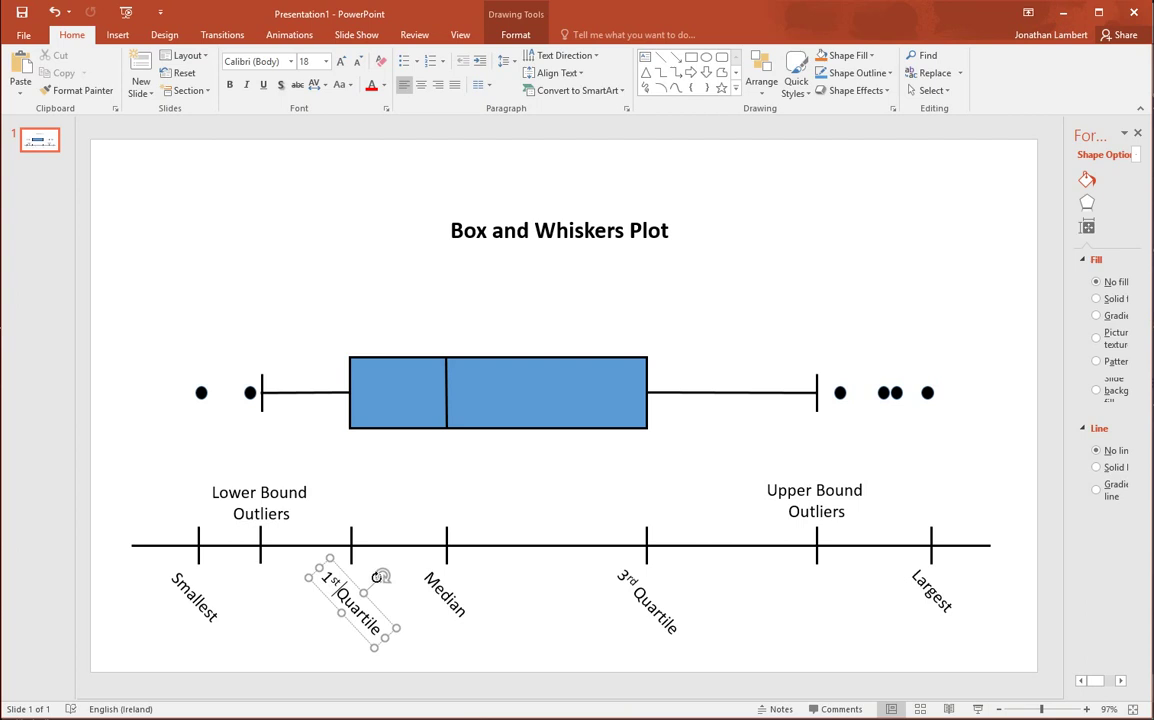
click(378, 467)
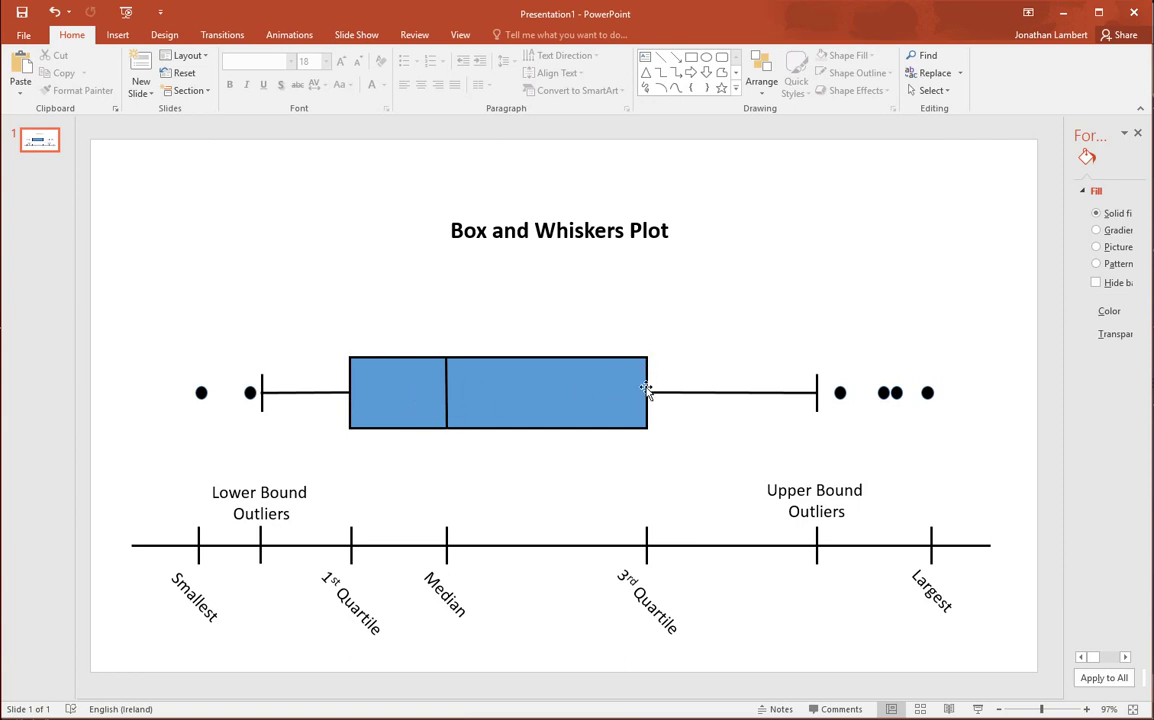
- Minimize PowerPoint to return to the Employee data.sav grid in SPSS
click(1063, 17)
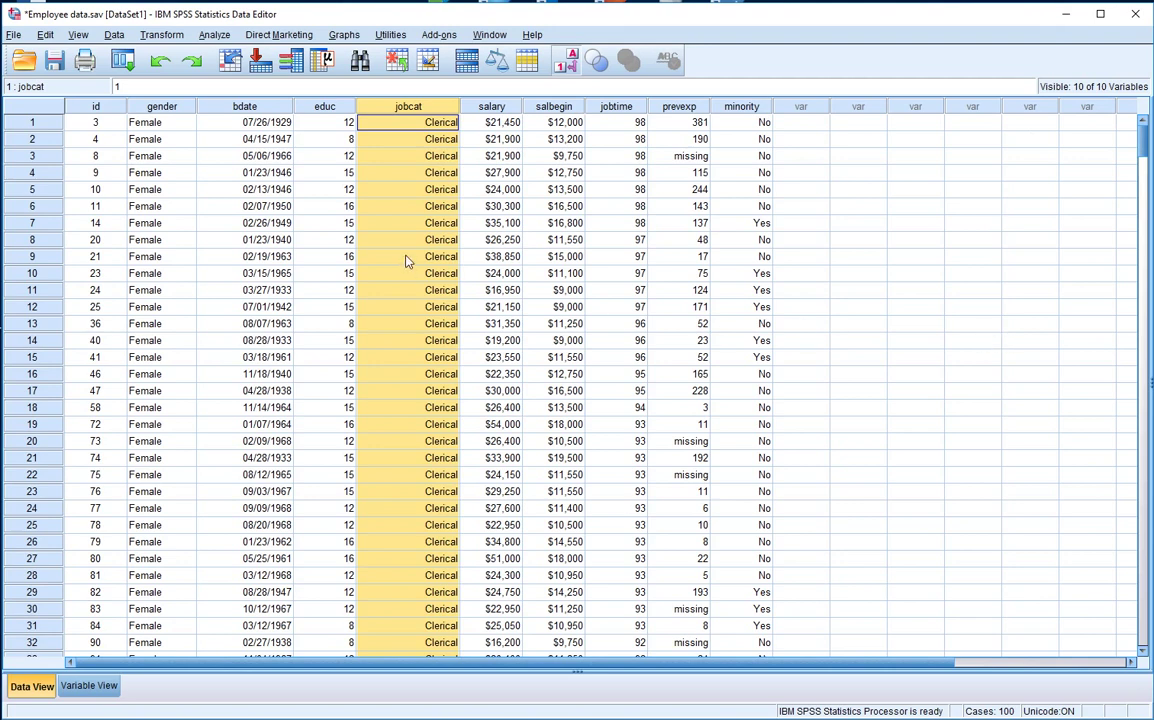
- Select the salary column and bring up Graphs > Legacy Dialogs
click(491, 111)
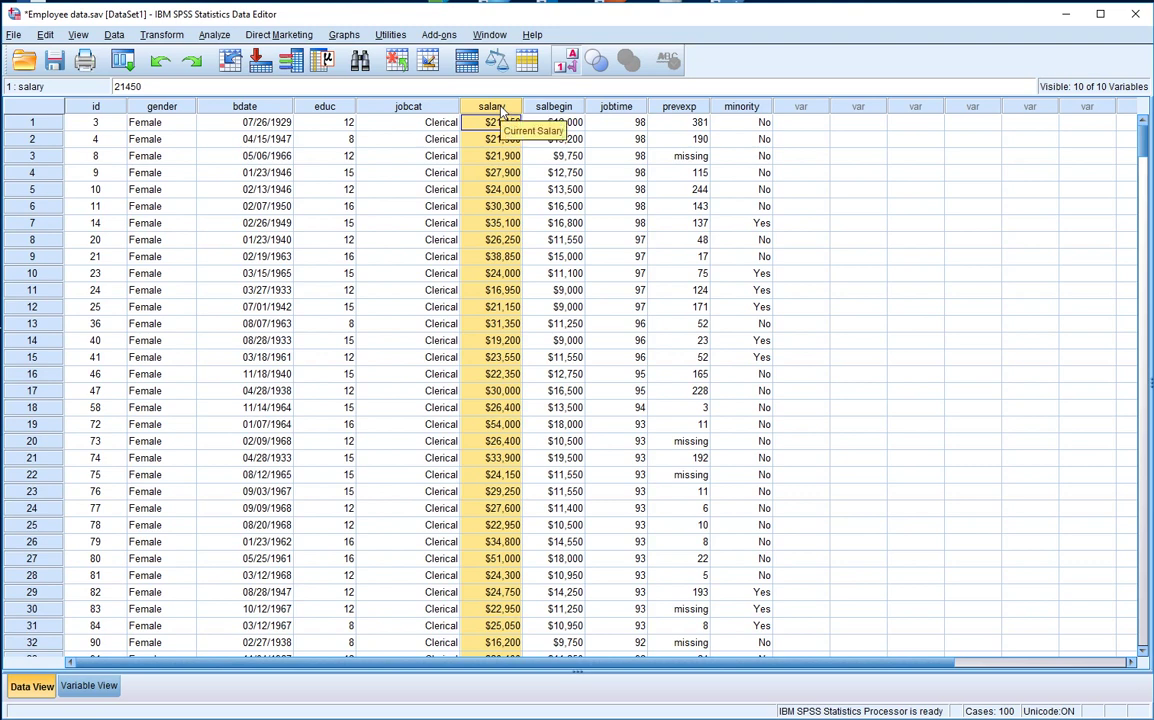
click(345, 36)
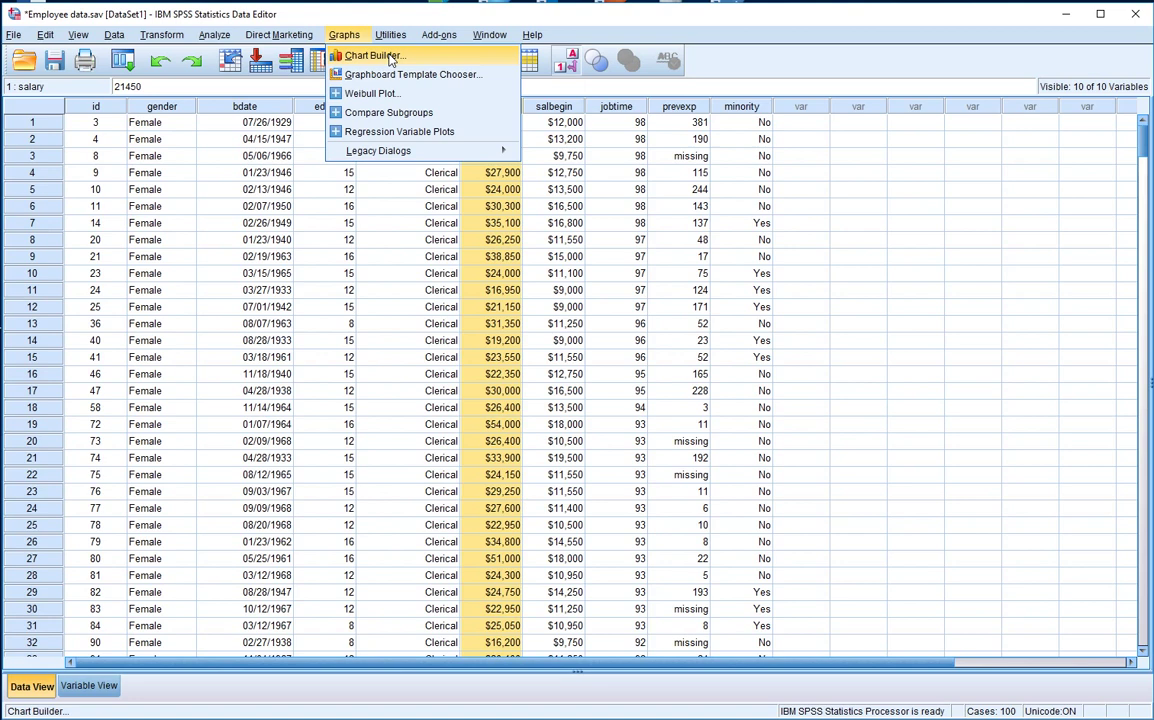
mouse_move(405, 155)
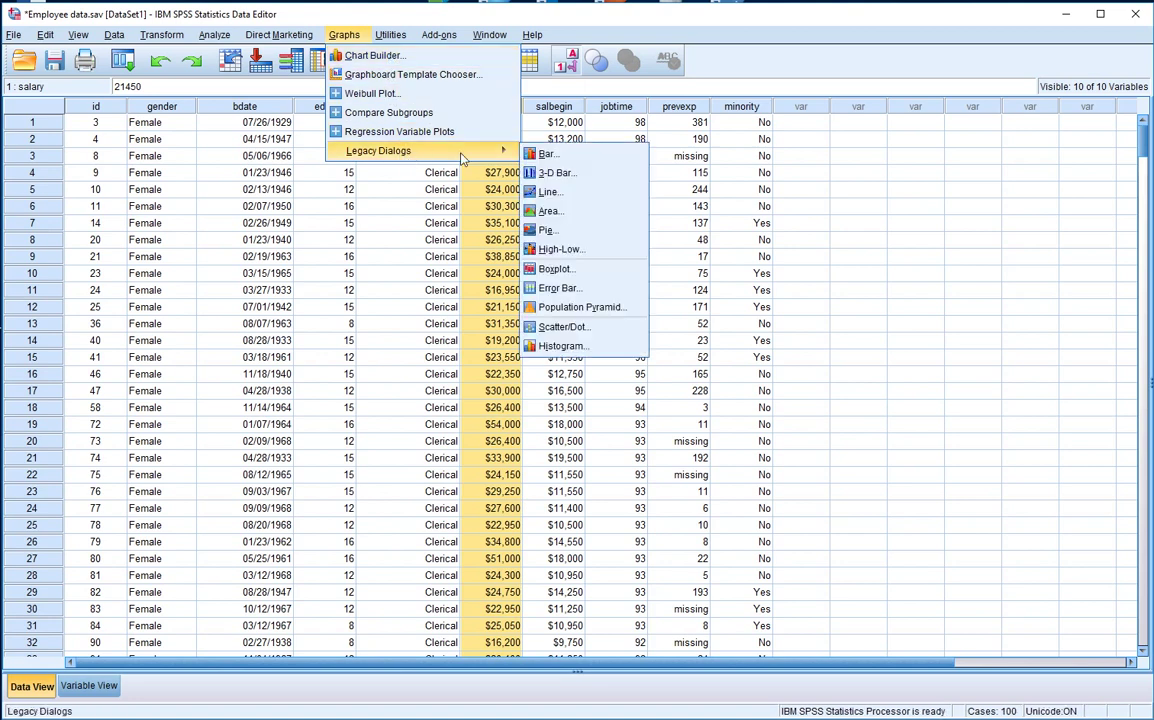
click(563, 271)
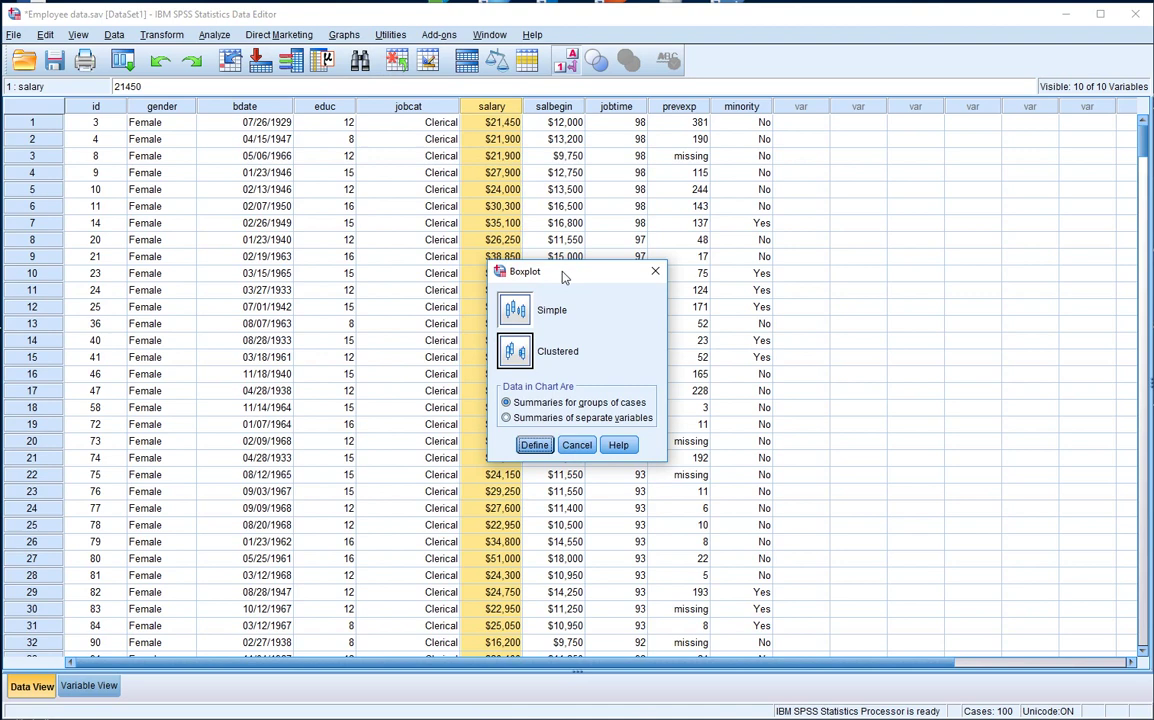
click(517, 313)
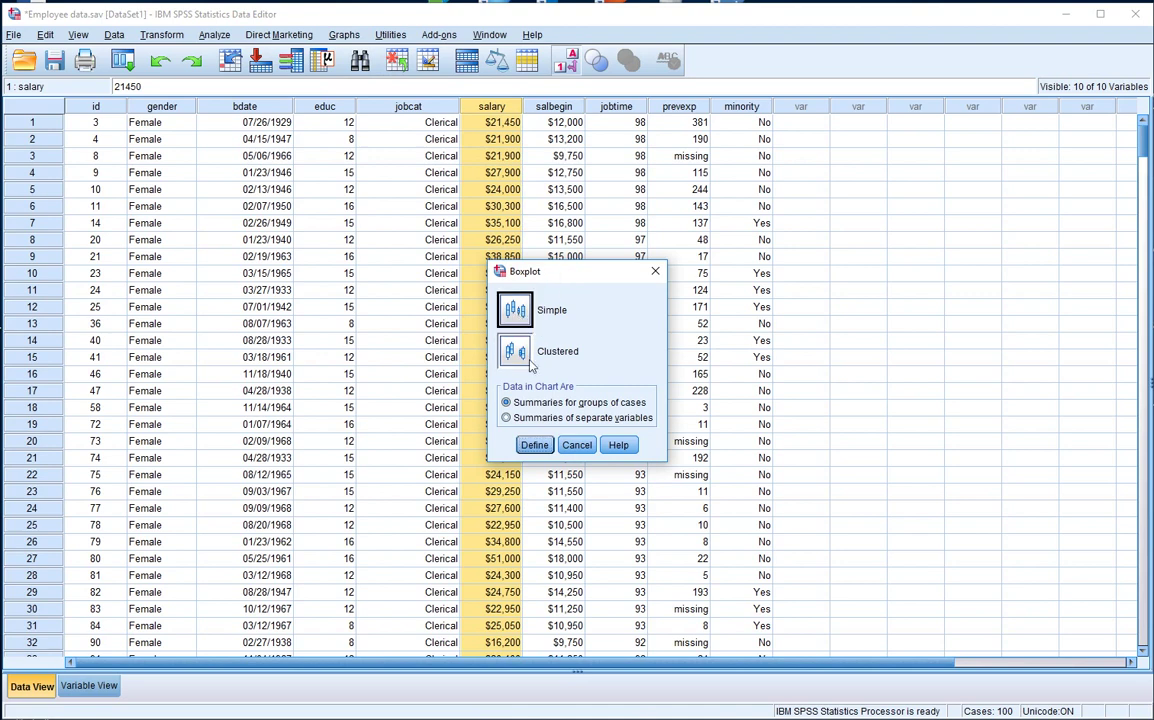
click(537, 447)
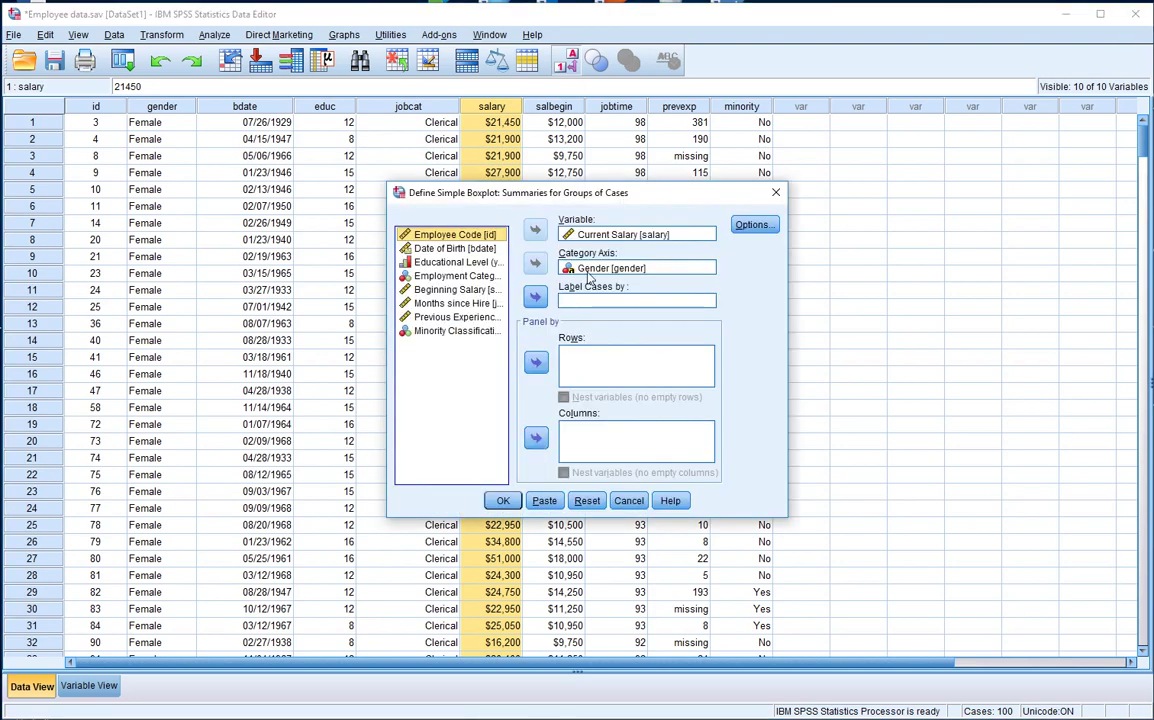
click(612, 267)
click(536, 263)
click(620, 234)
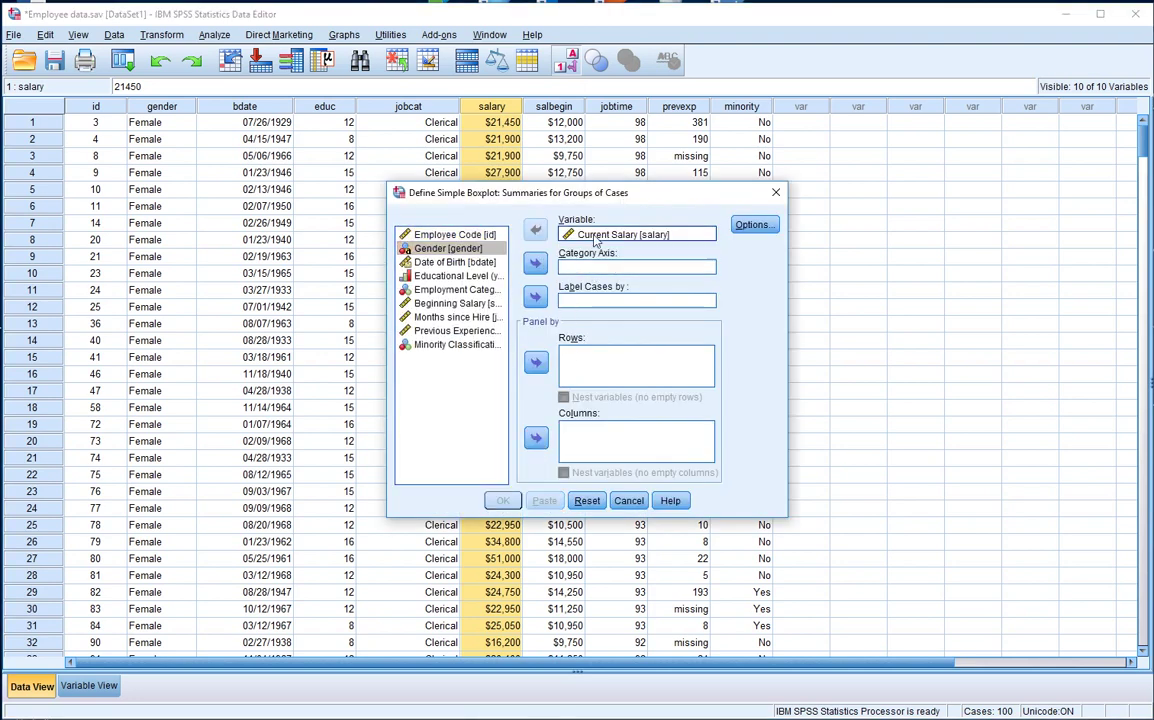
click(536, 229)
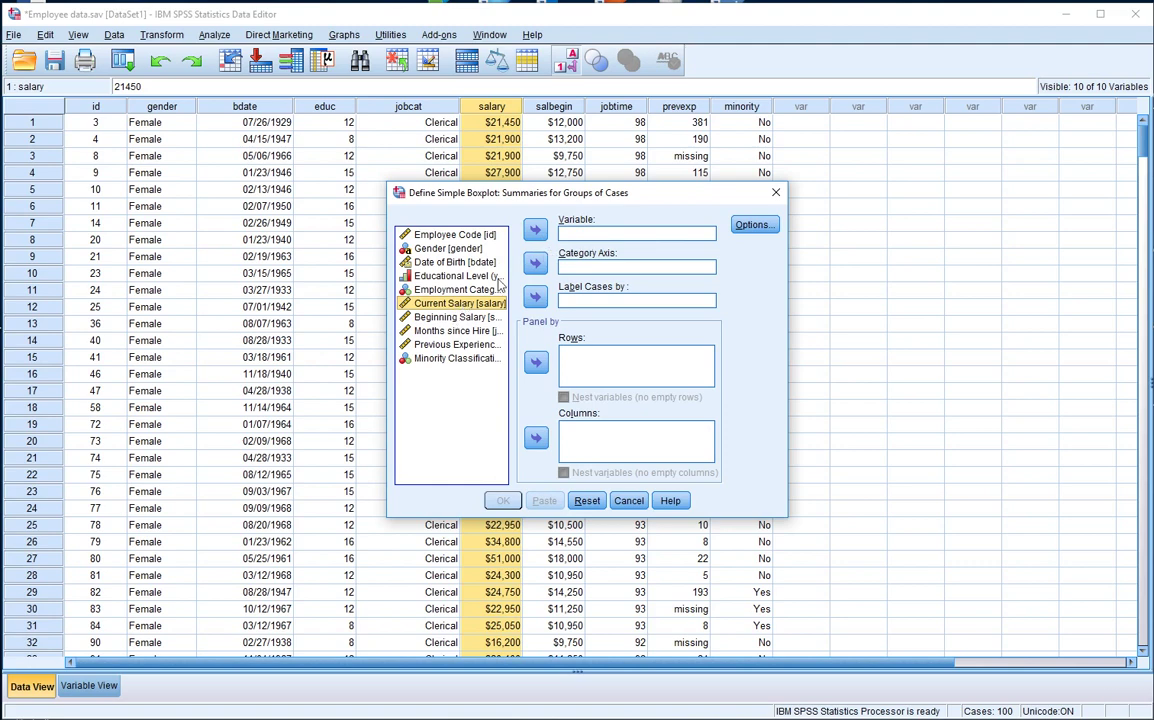
click(536, 231)
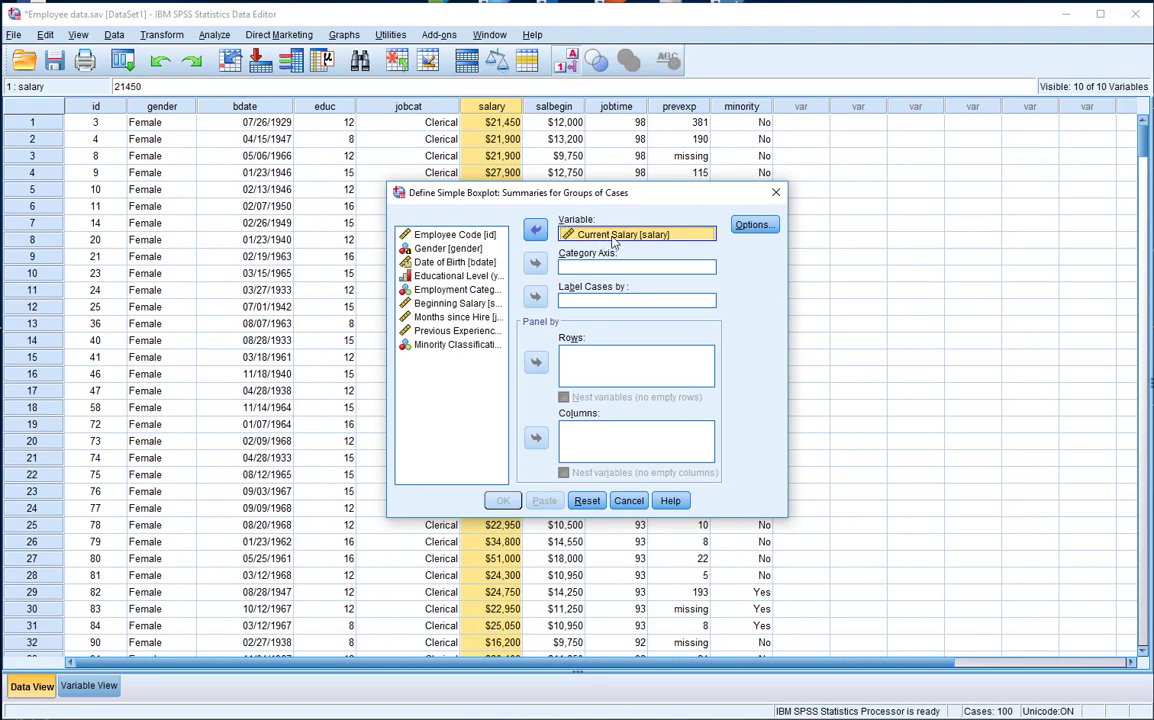
click(777, 194)
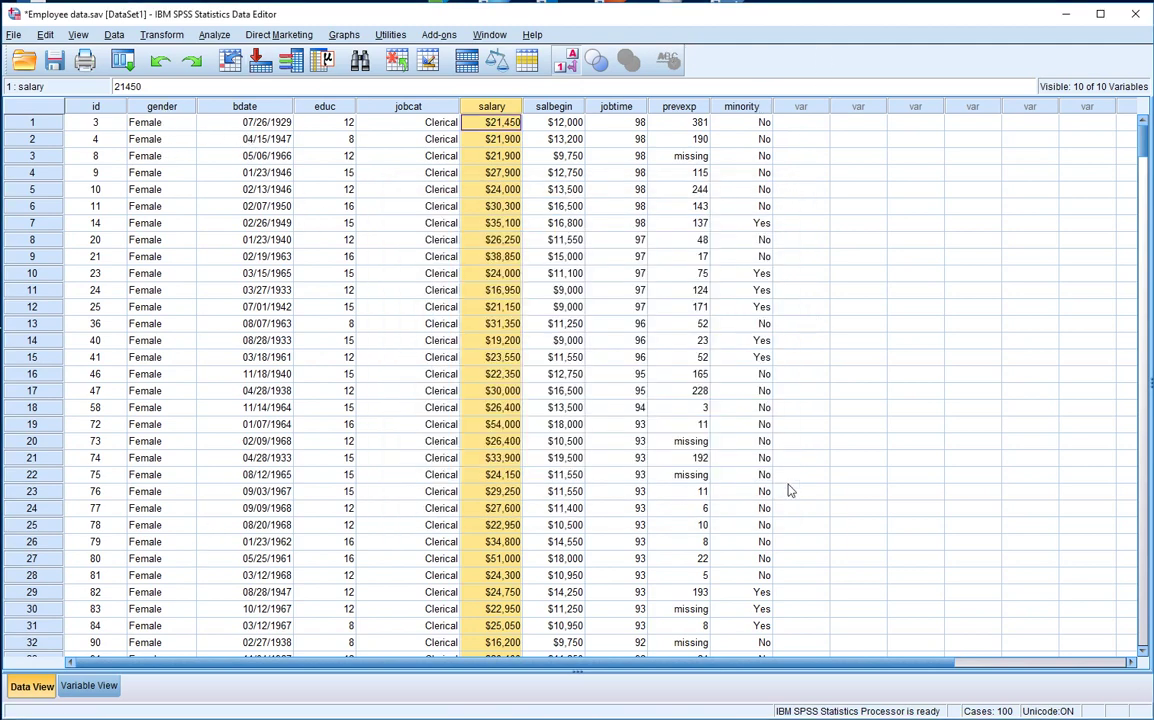
click(808, 107)
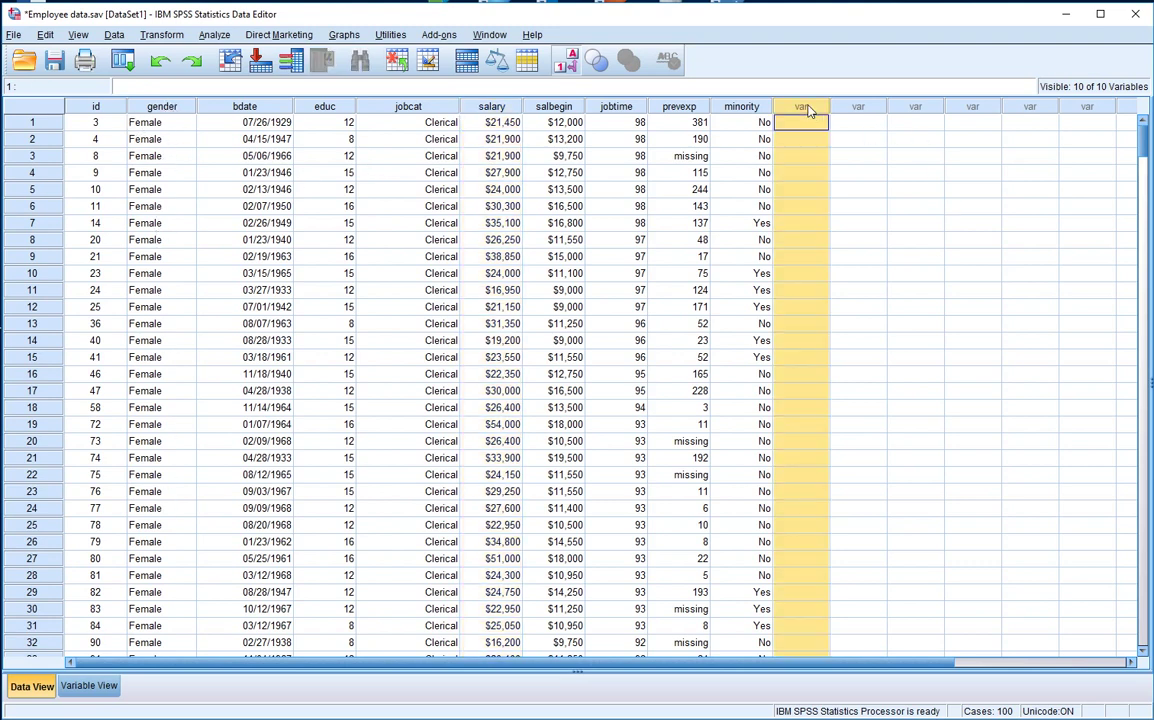
click(161, 34)
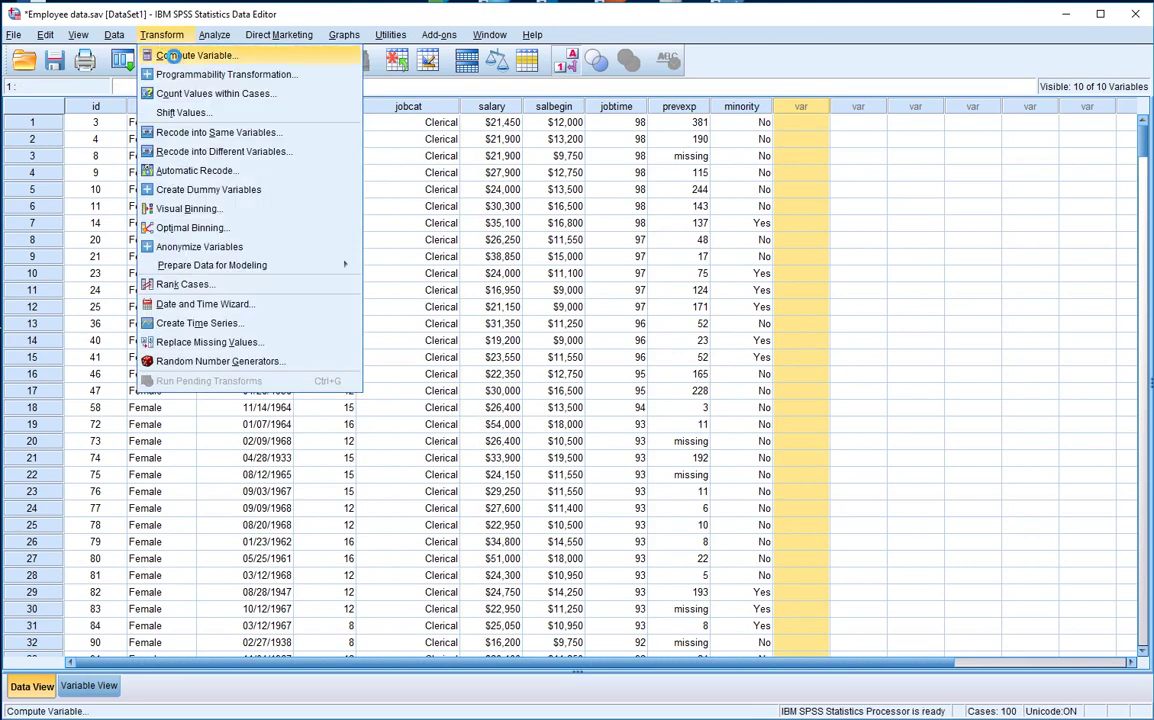
- Compute a new target variable Company with the expression 1
click(185, 54)
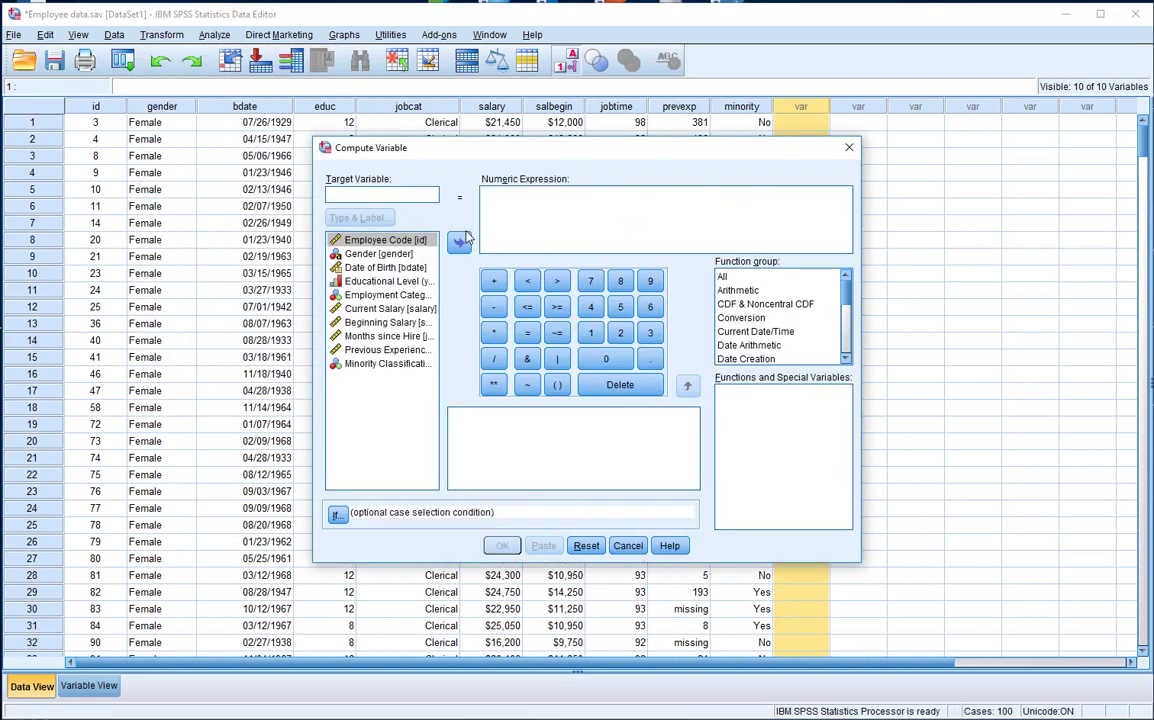
text(Company)
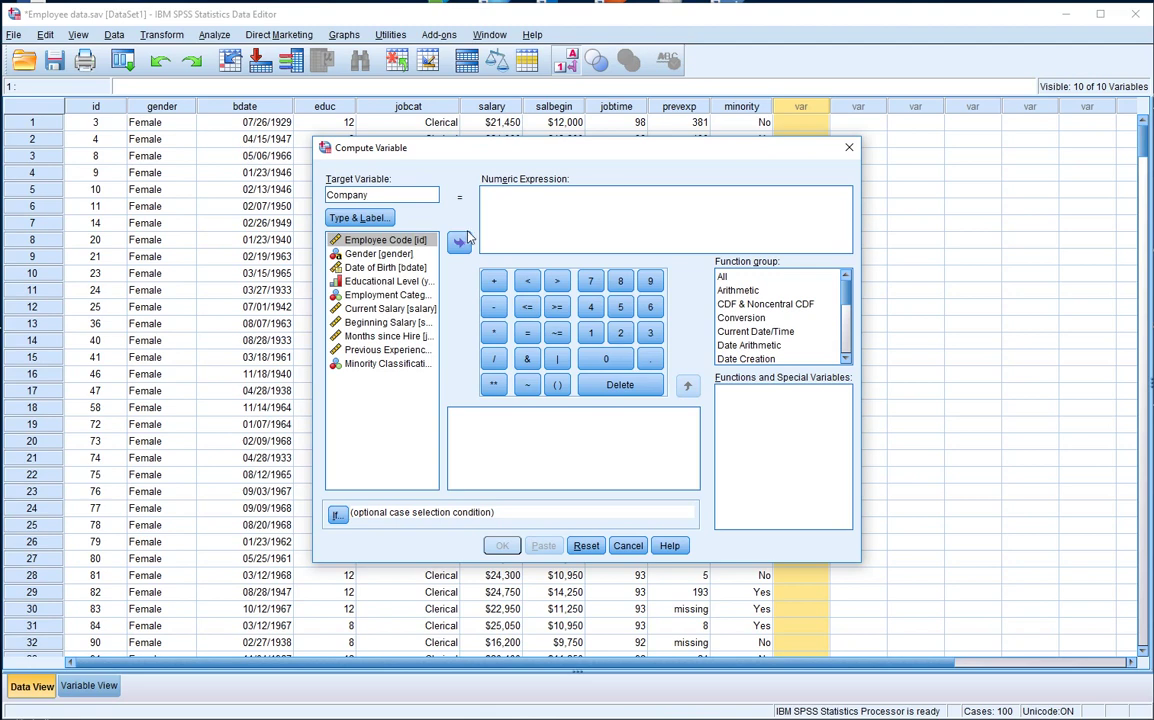
click(495, 194)
text(1)
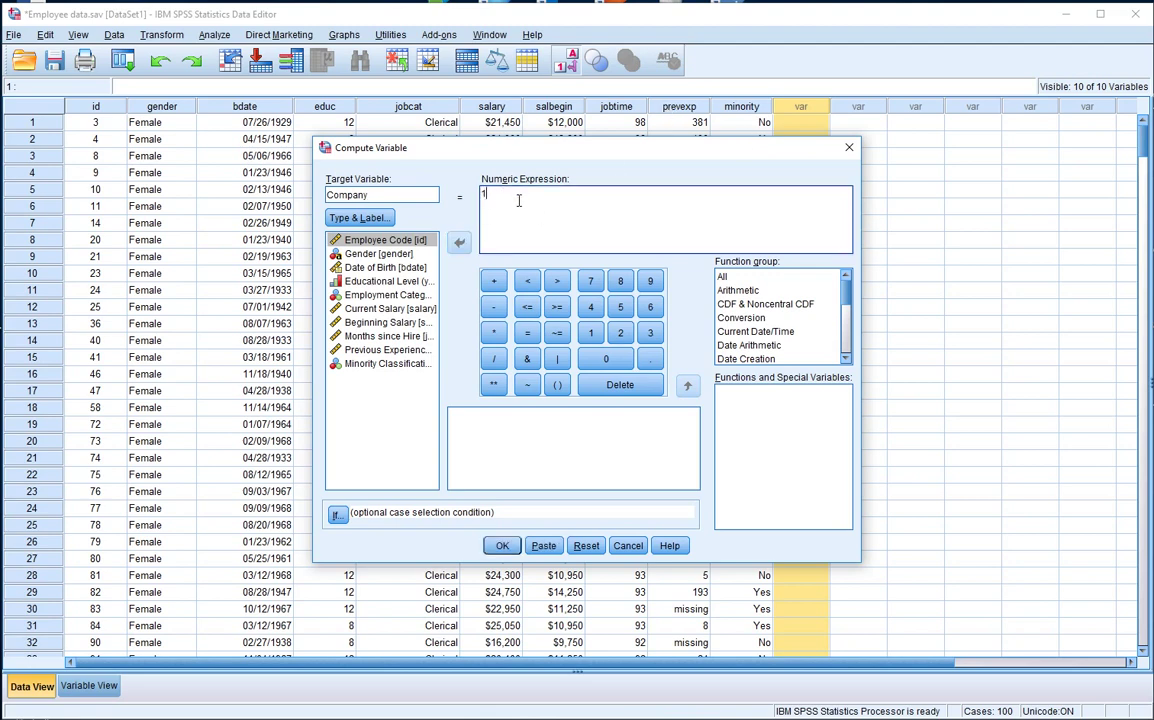
click(503, 546)
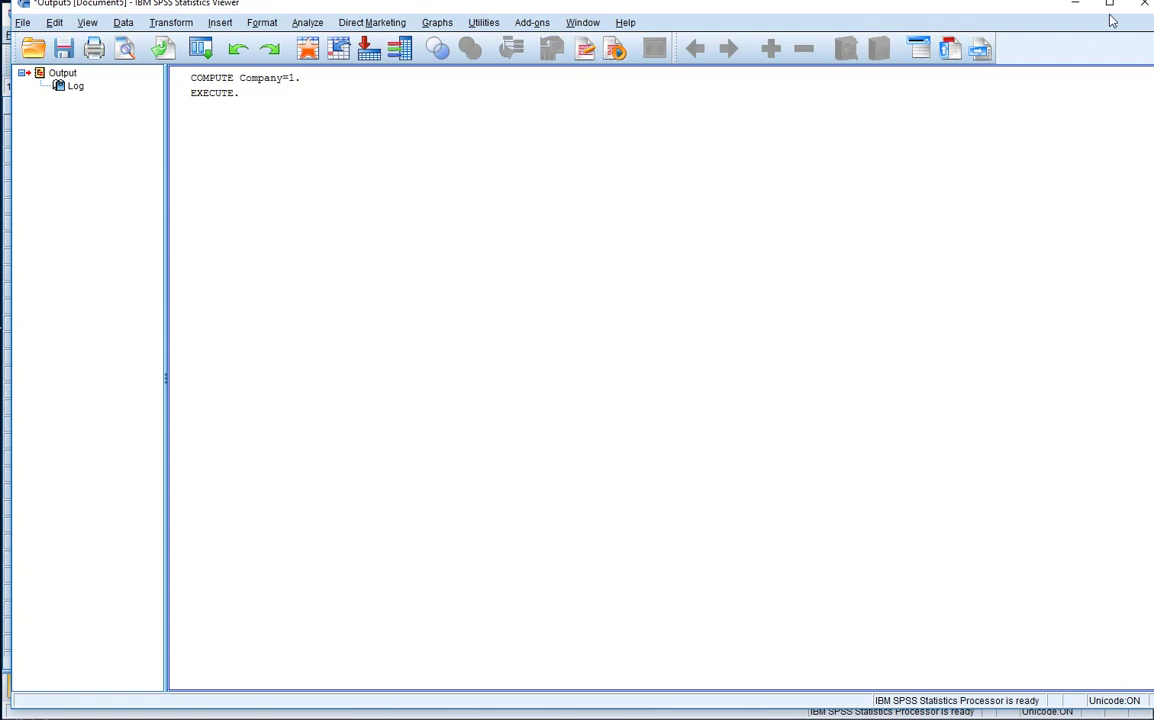
- Check in the Data Editor that every row's Company value is 1.00
click(1075, 3)
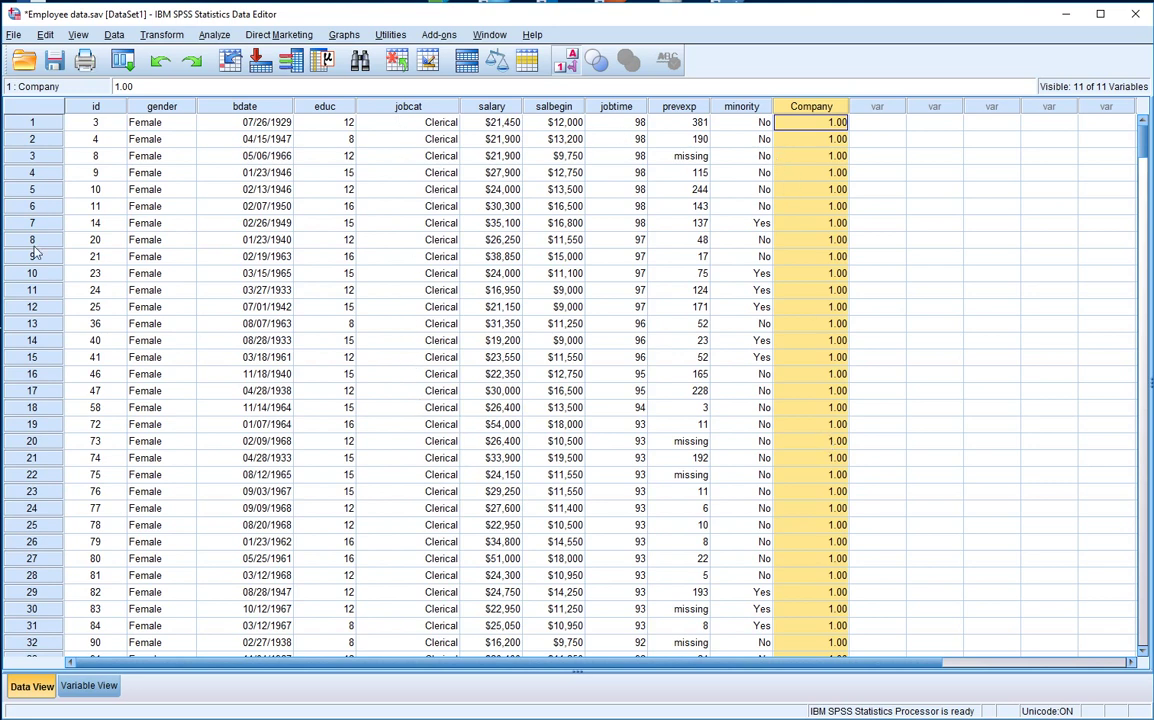
click(28, 120)
click(45, 170)
click(40, 223)
click(40, 290)
click(40, 357)
click(812, 106)
- Start a Simple boxplot of summaries for groups of cases from Legacy Dialogs
click(340, 36)
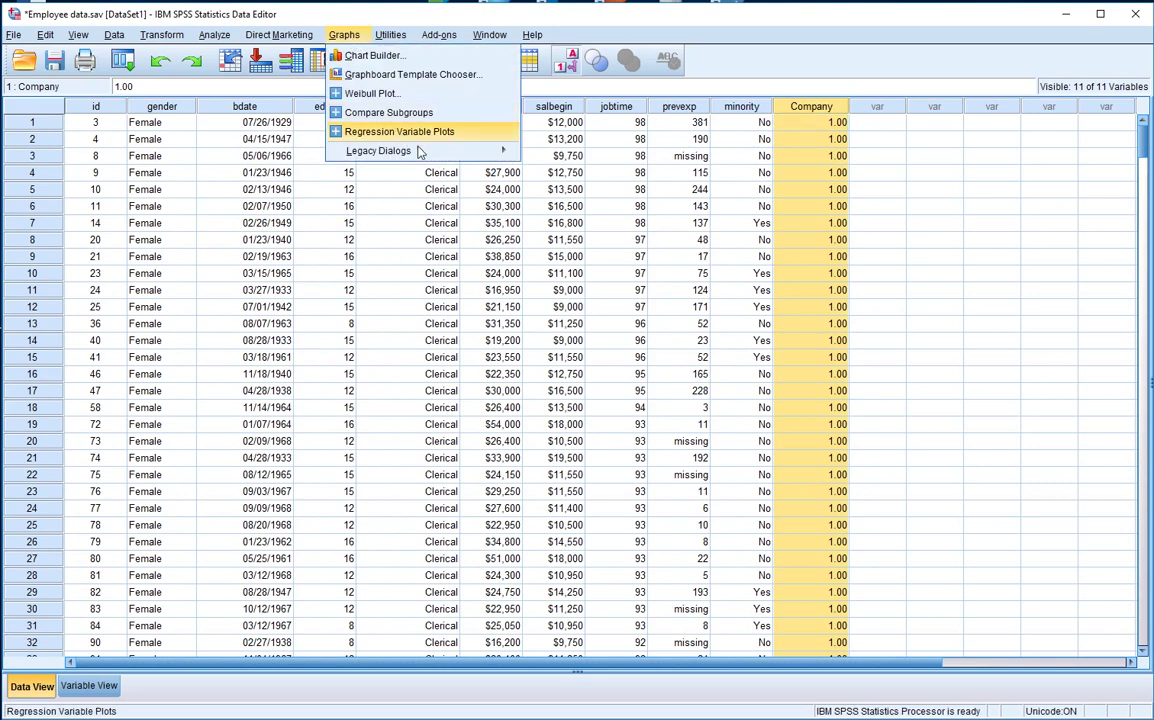
mouse_move(430, 158)
click(555, 268)
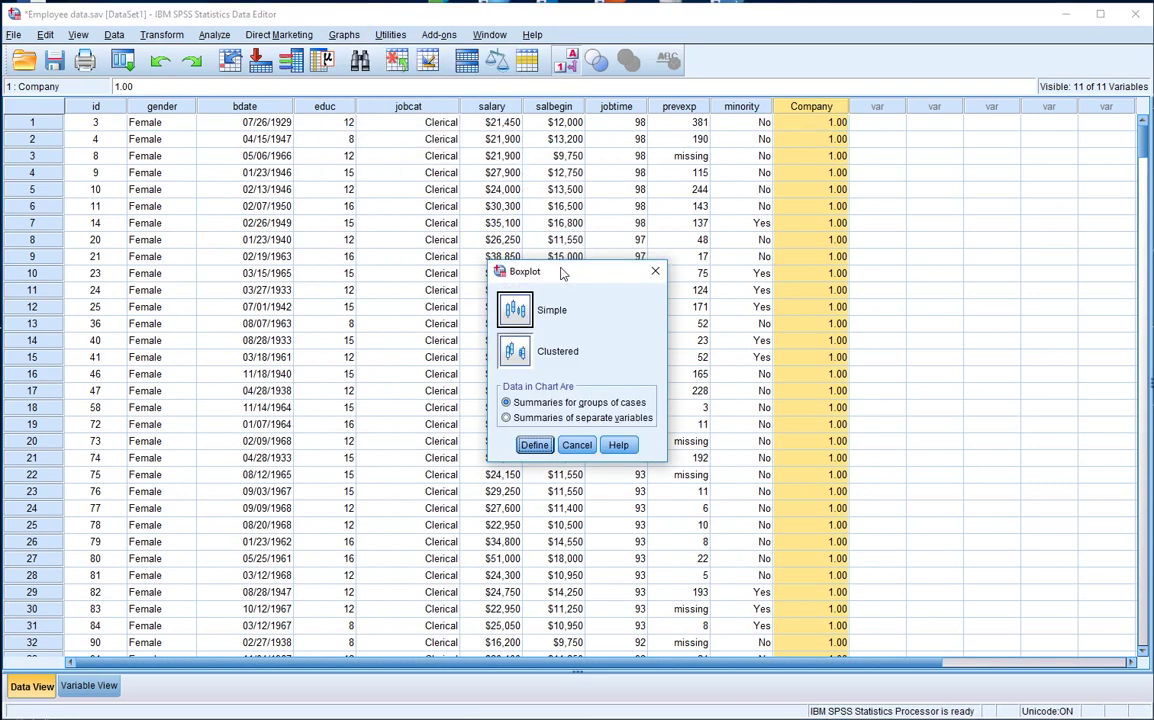
click(536, 447)
- Plot Current Salary with Company on the category axis, then bring up the PowerPoint diagram
click(600, 236)
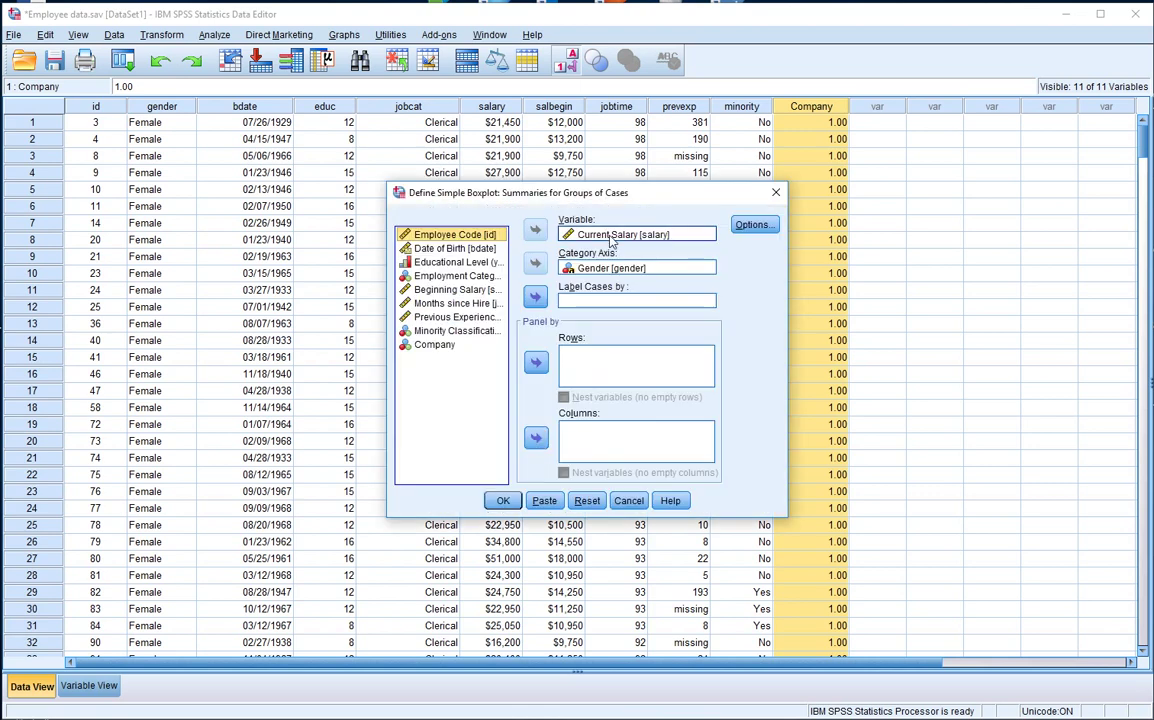
click(612, 268)
click(535, 263)
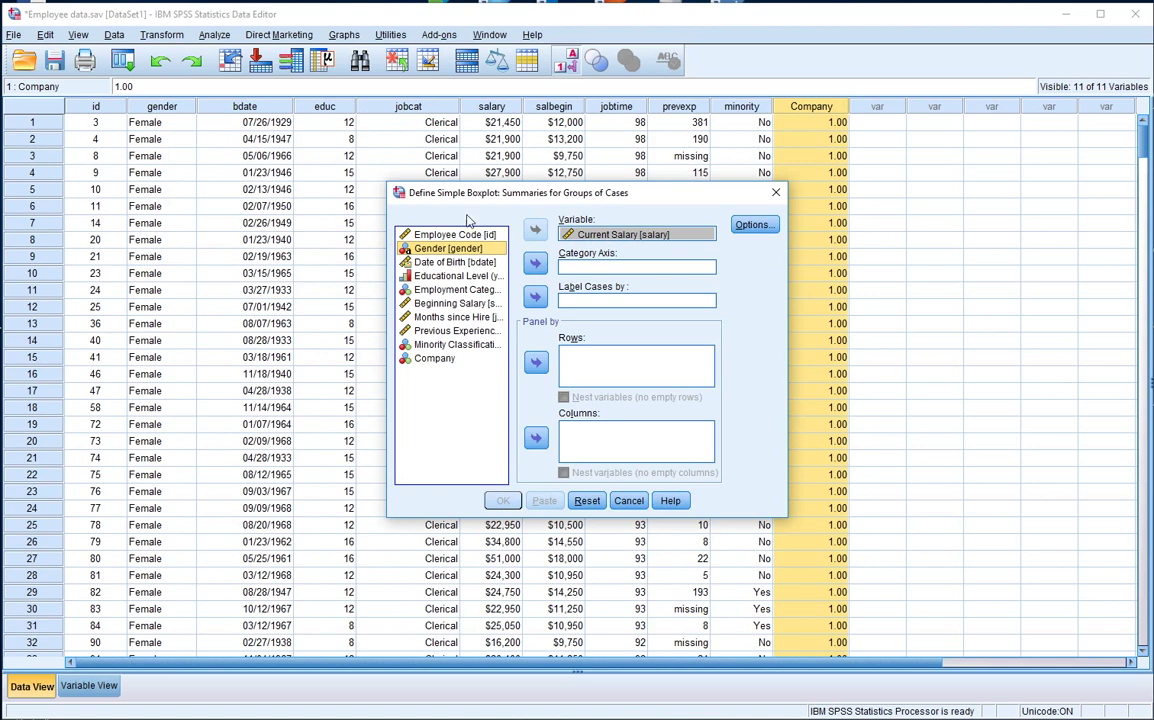
click(436, 359)
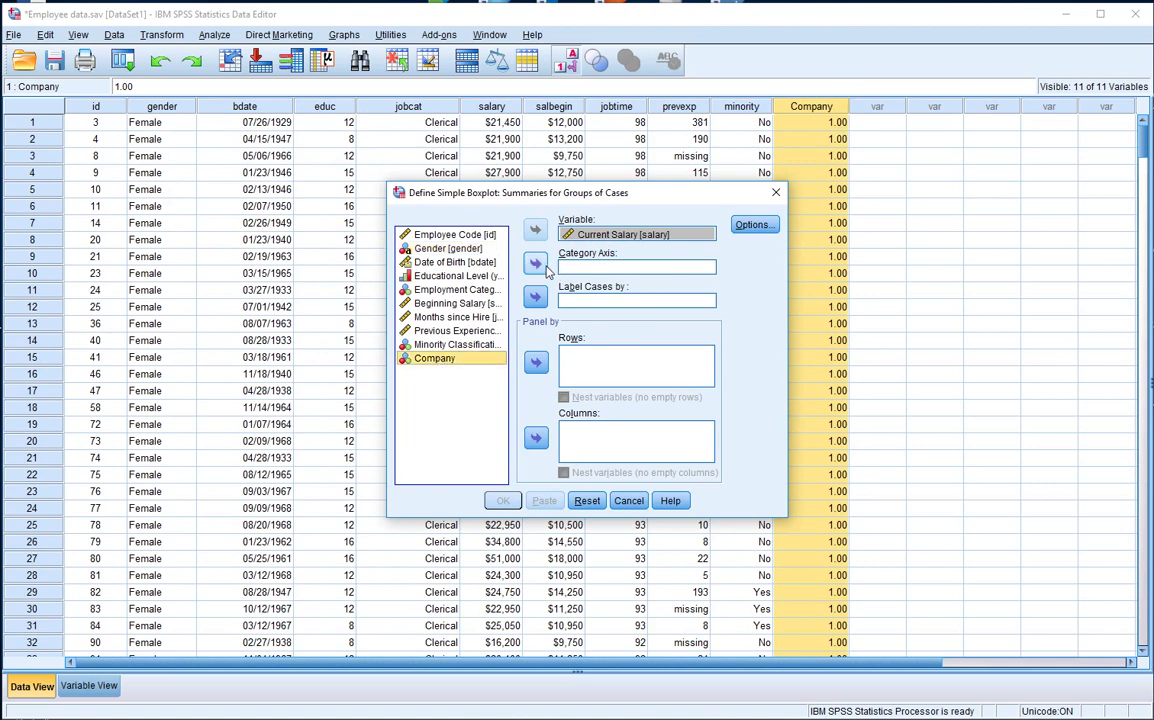
click(536, 264)
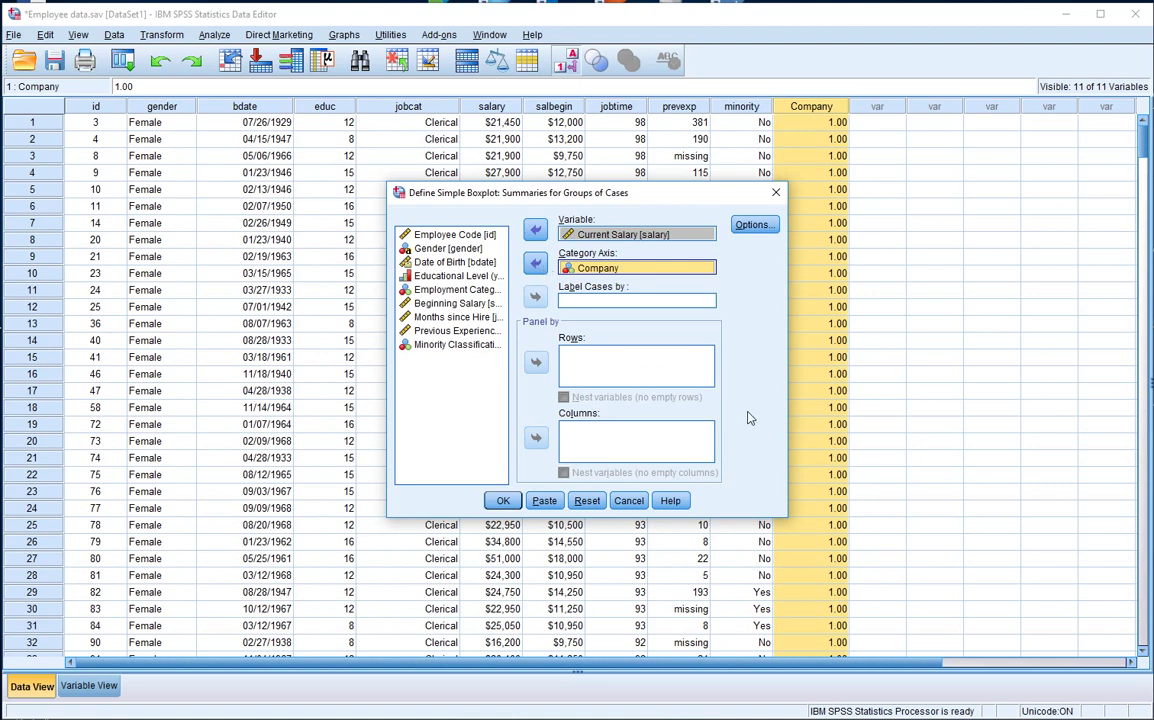
click(503, 501)
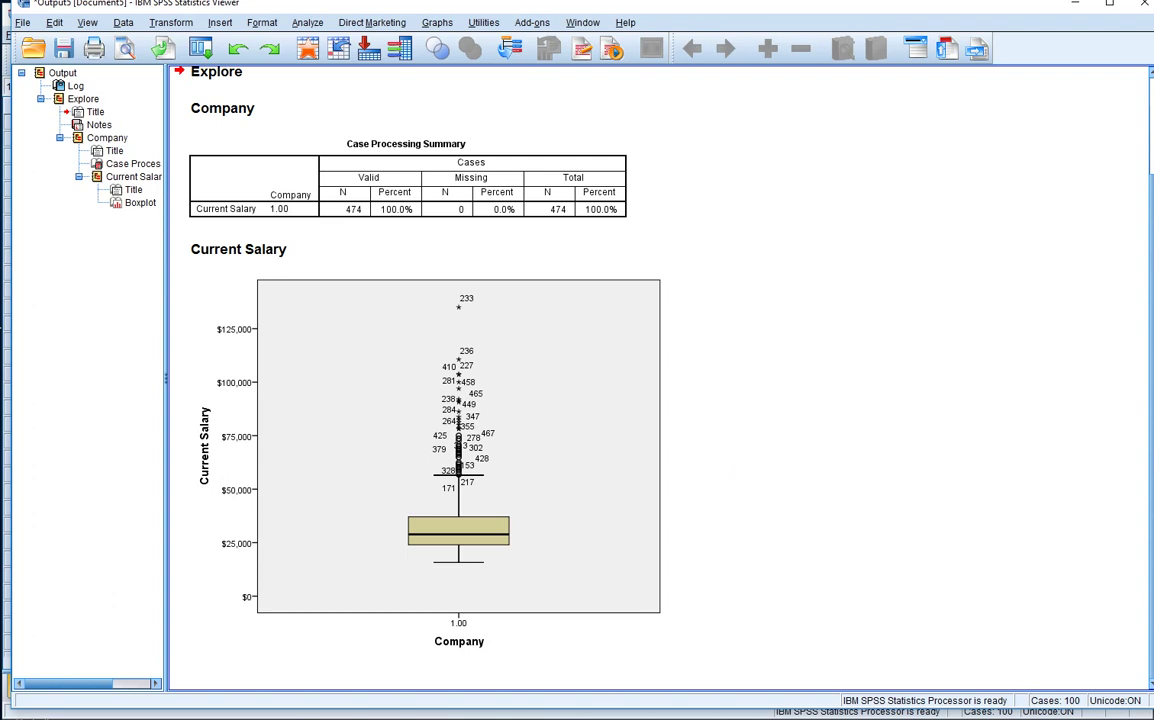
click(560, 695)
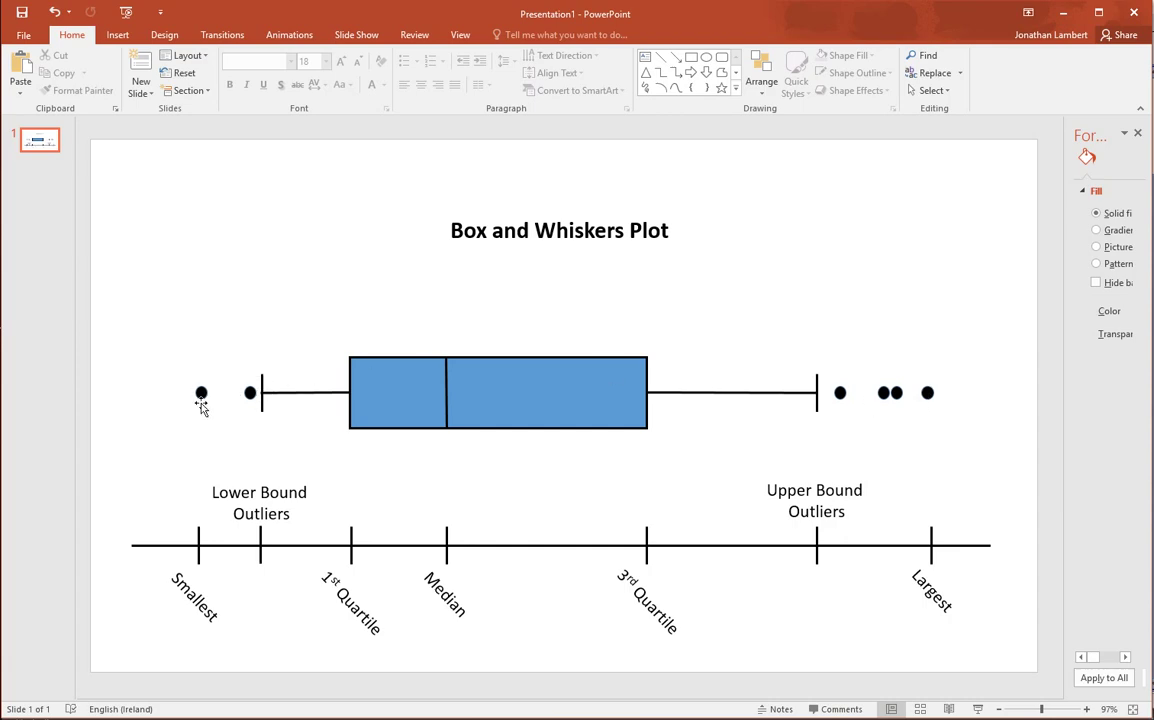
- Minimize PowerPoint and select the Current Salary boxplot in the SPSS output
click(1062, 12)
click(528, 482)
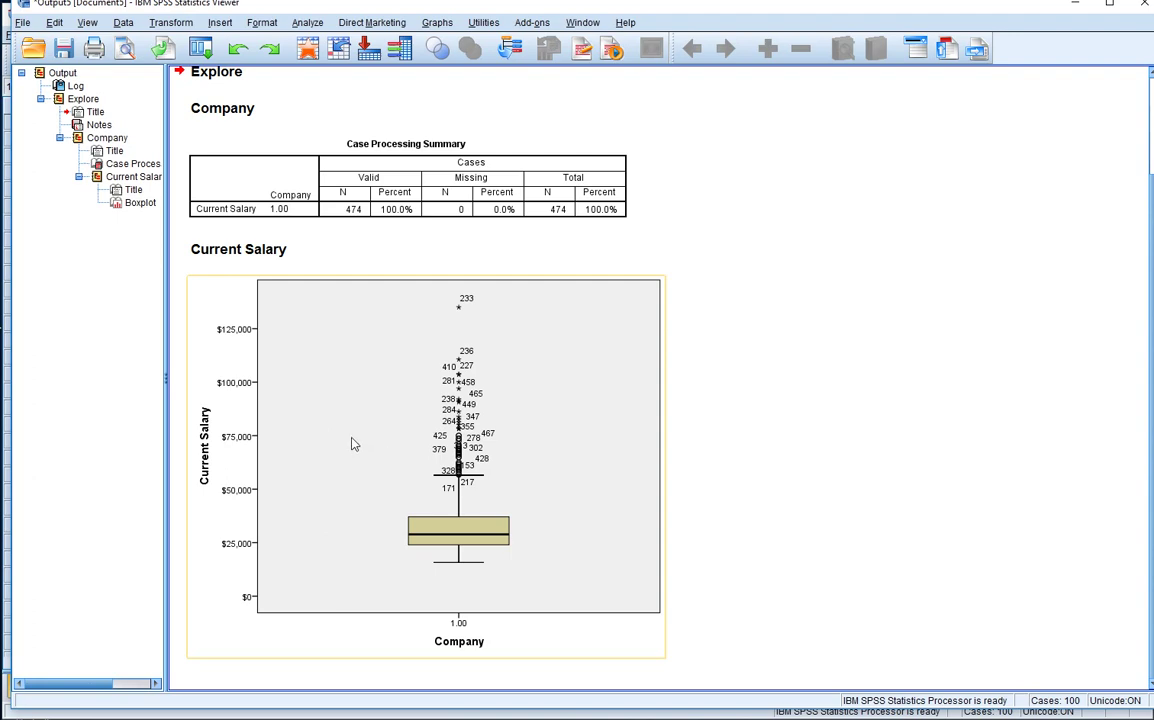
- In the Chart Editor, add the title 'Box and Whiskers Plot: Salary Distribution' and close the editor
click(463, 263)
click(628, 476)
double_click(613, 463)
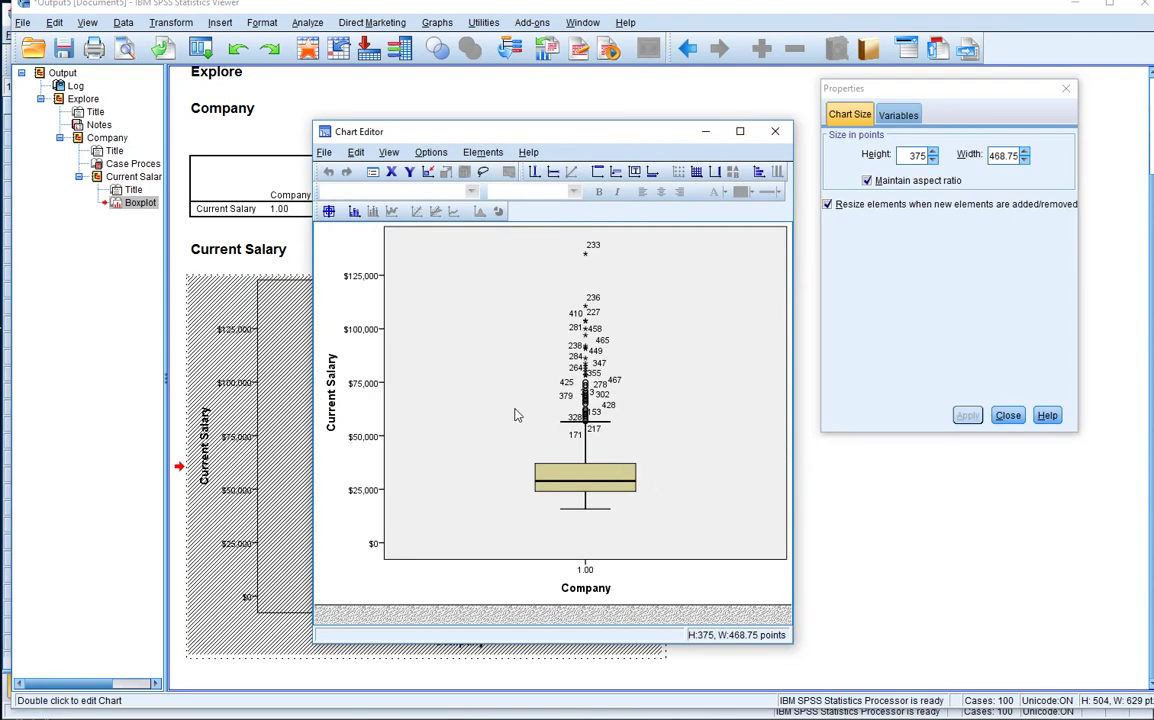
click(440, 154)
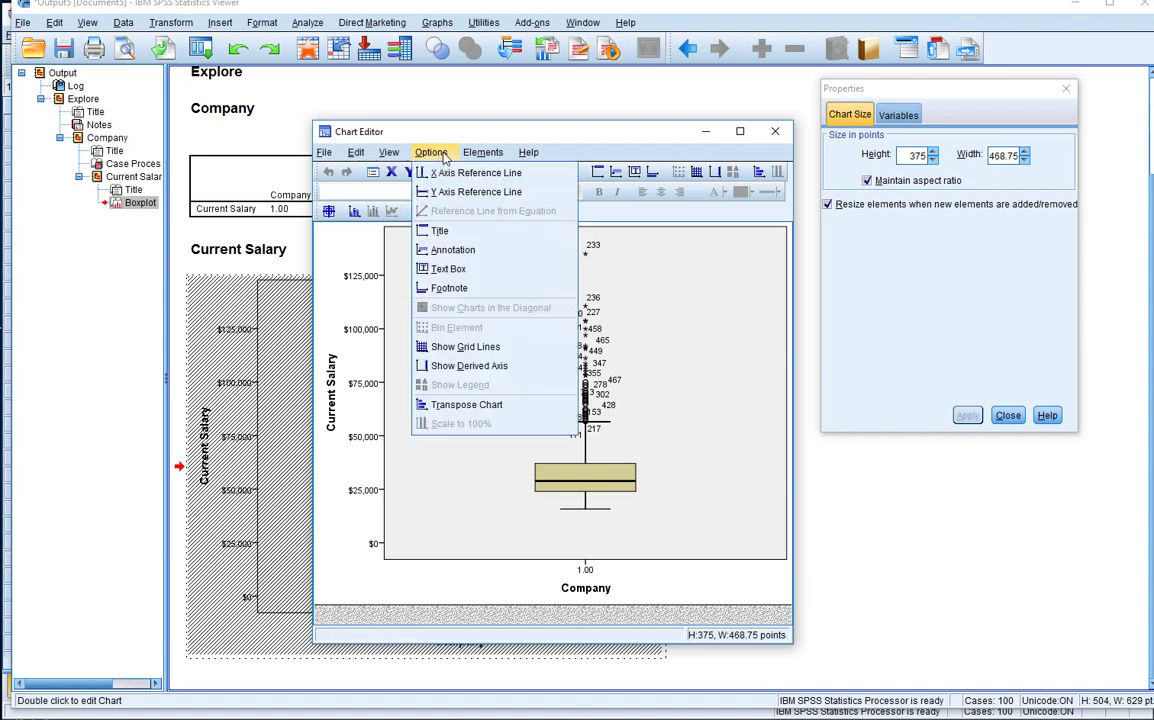
click(440, 231)
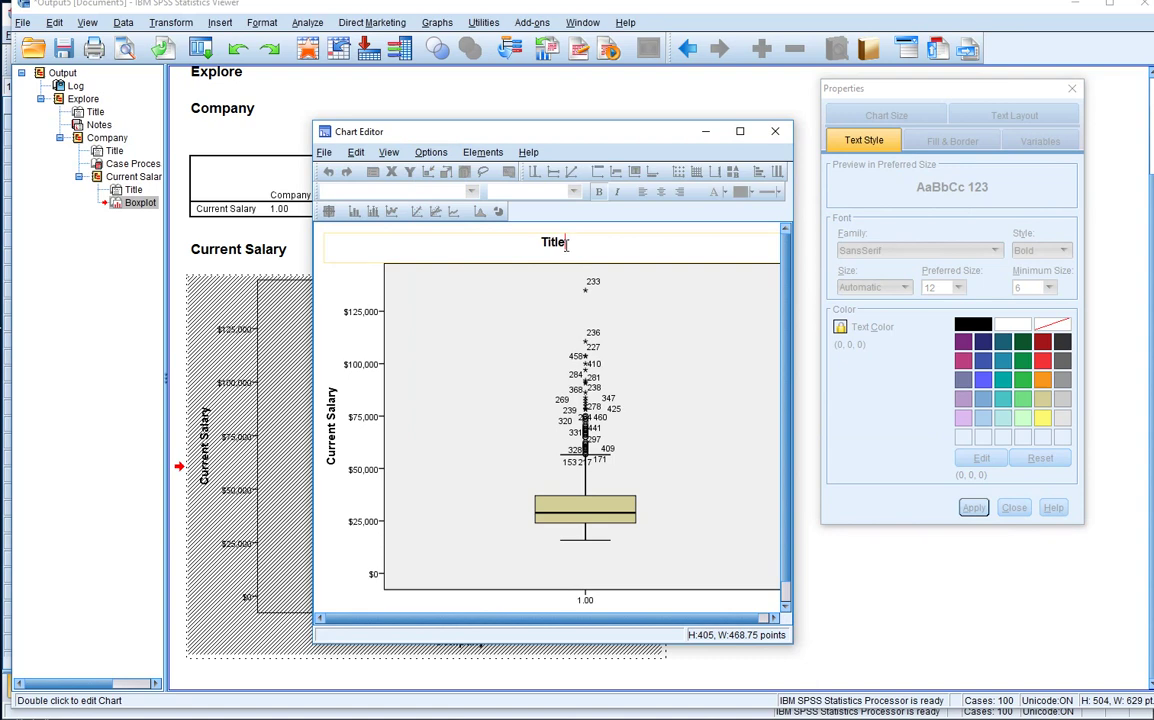
key(BackSpace)
key(BackSpace)
key(BackSpace)
key(BackSpace)
text(Box and Whiskers Plot:)
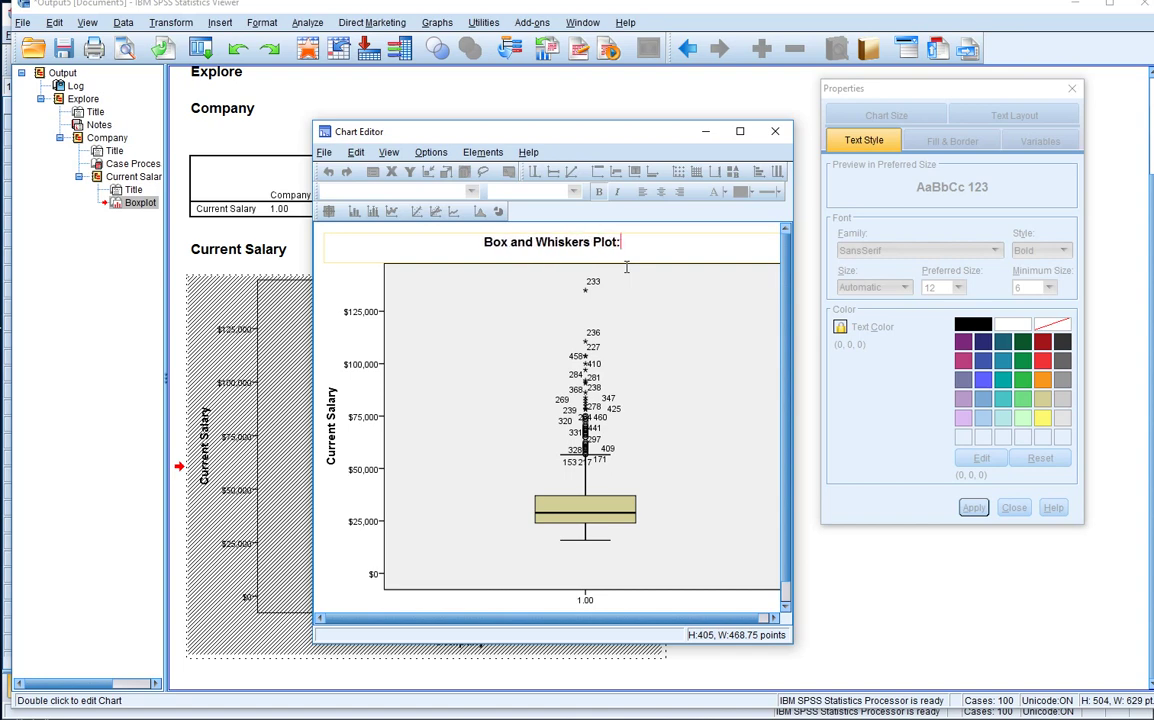
key(Escape)
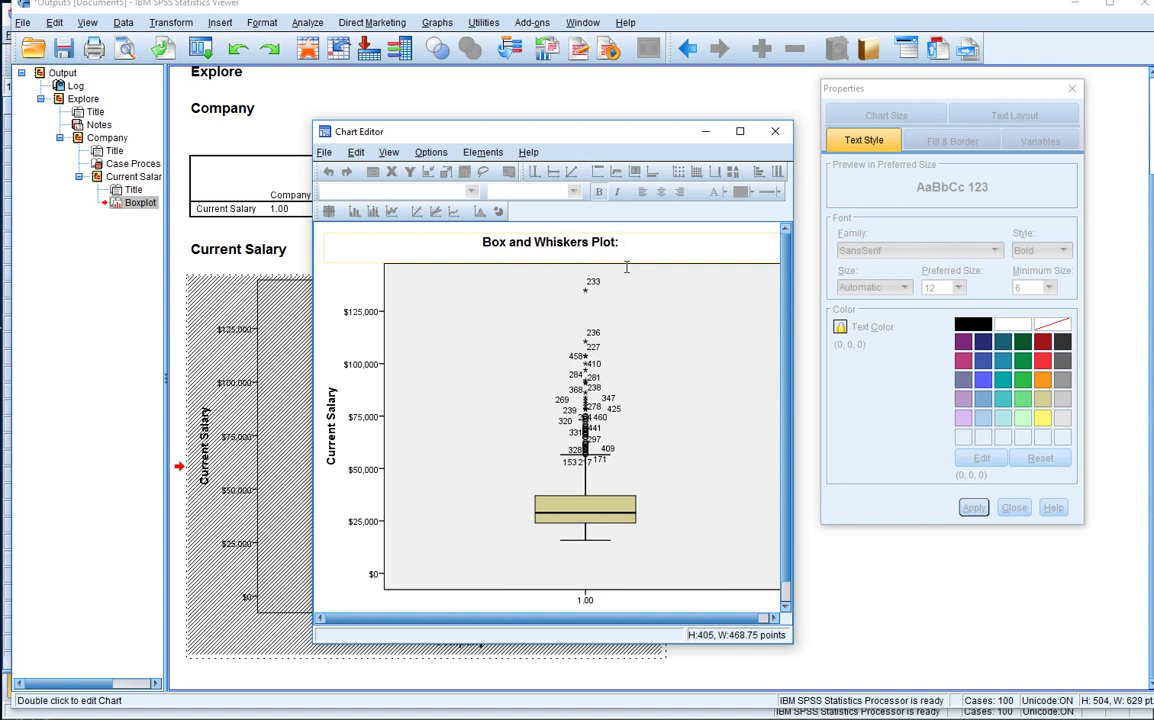
text(Salary )
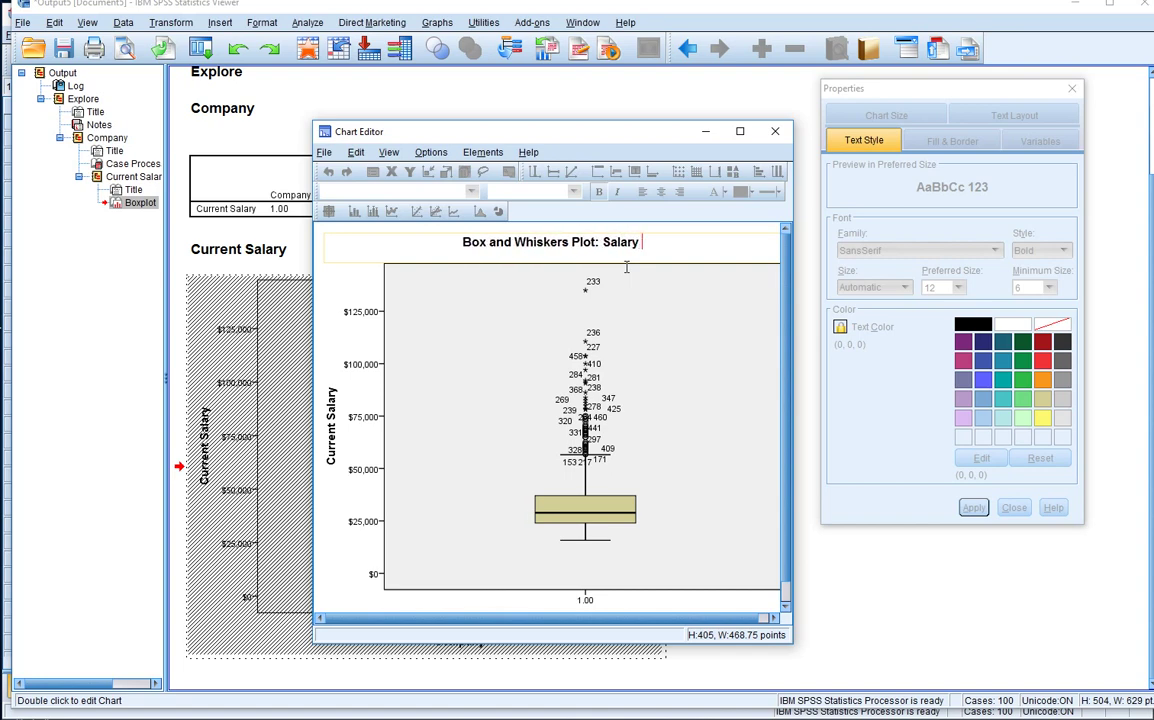
text(Distribution)
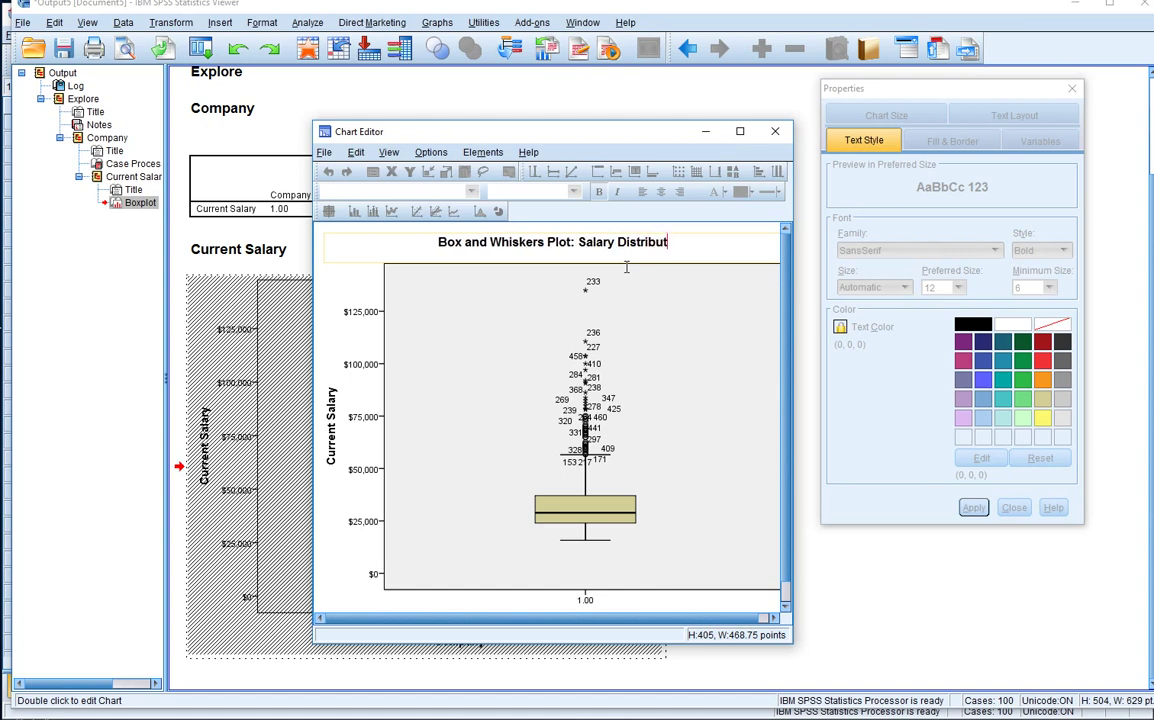
click(781, 139)
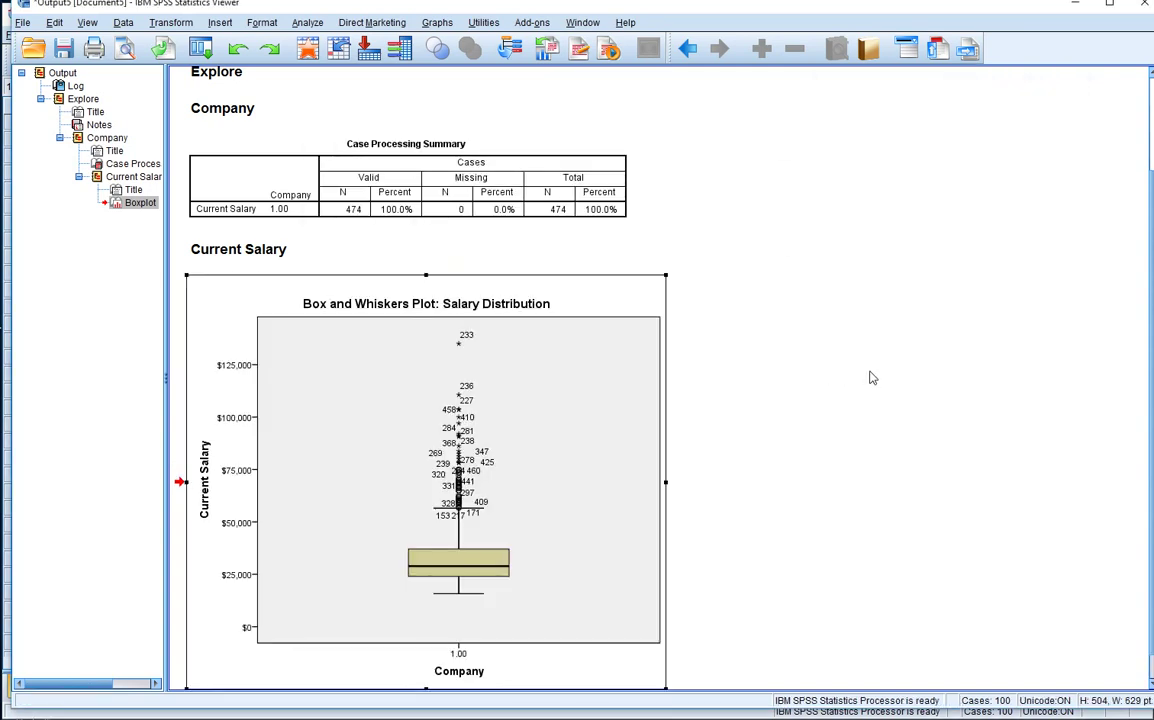
click(862, 377)
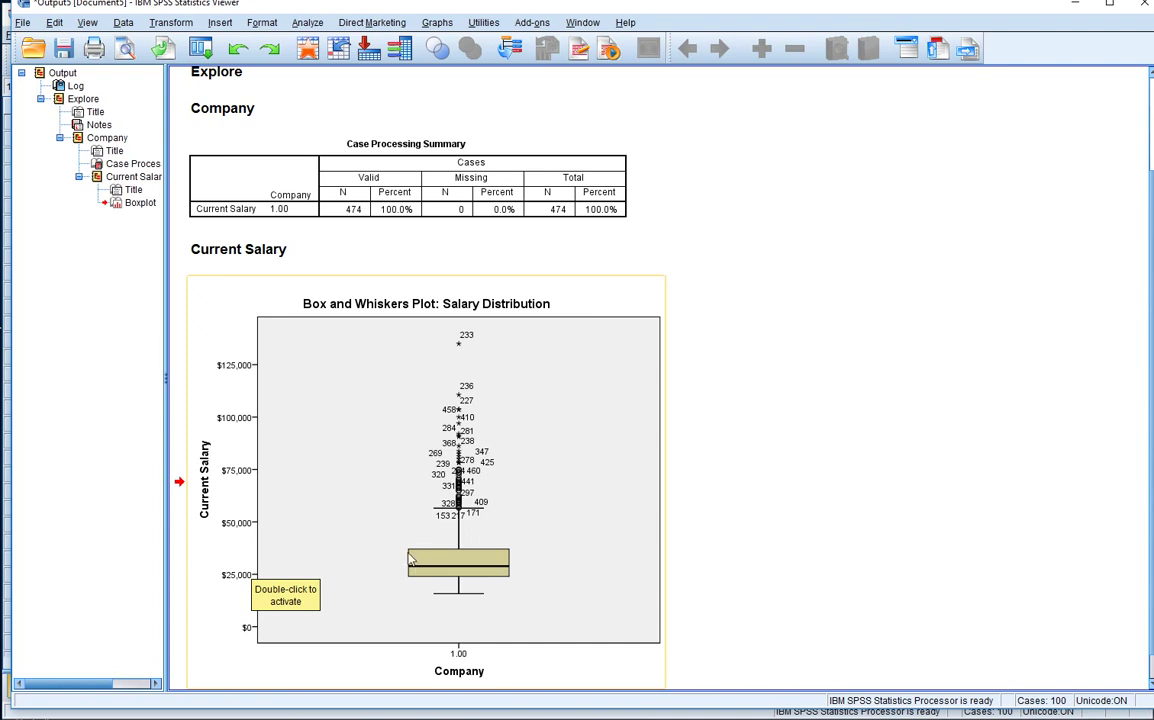
click(257, 555)
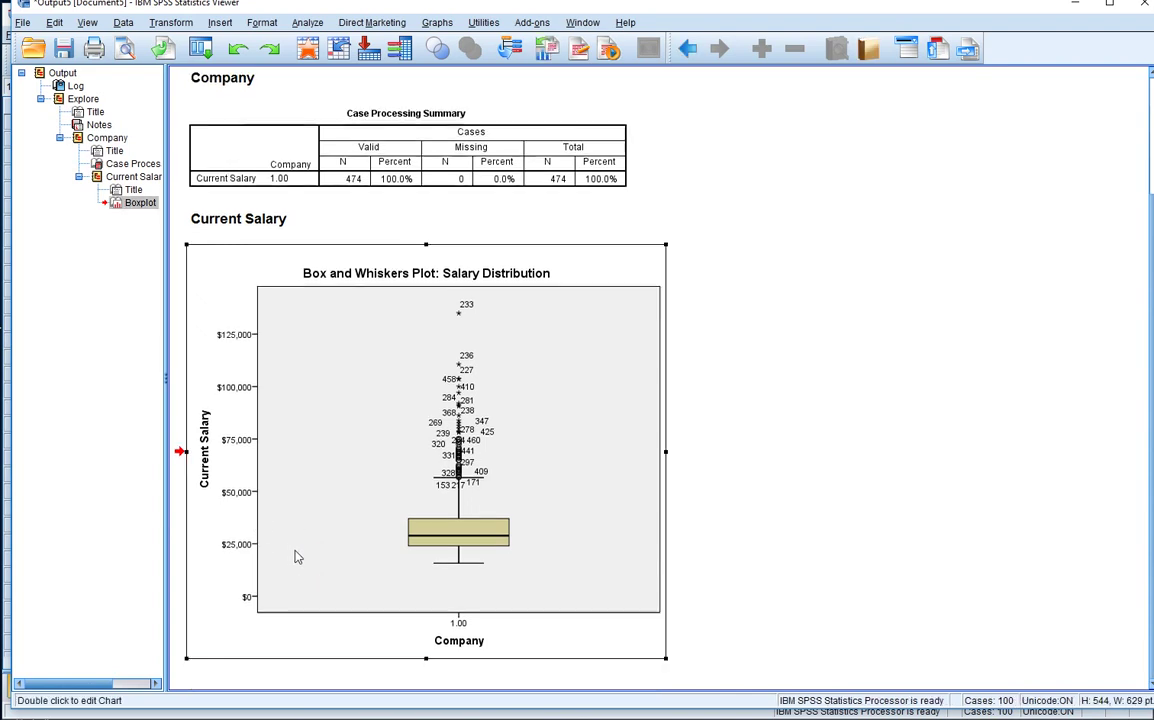